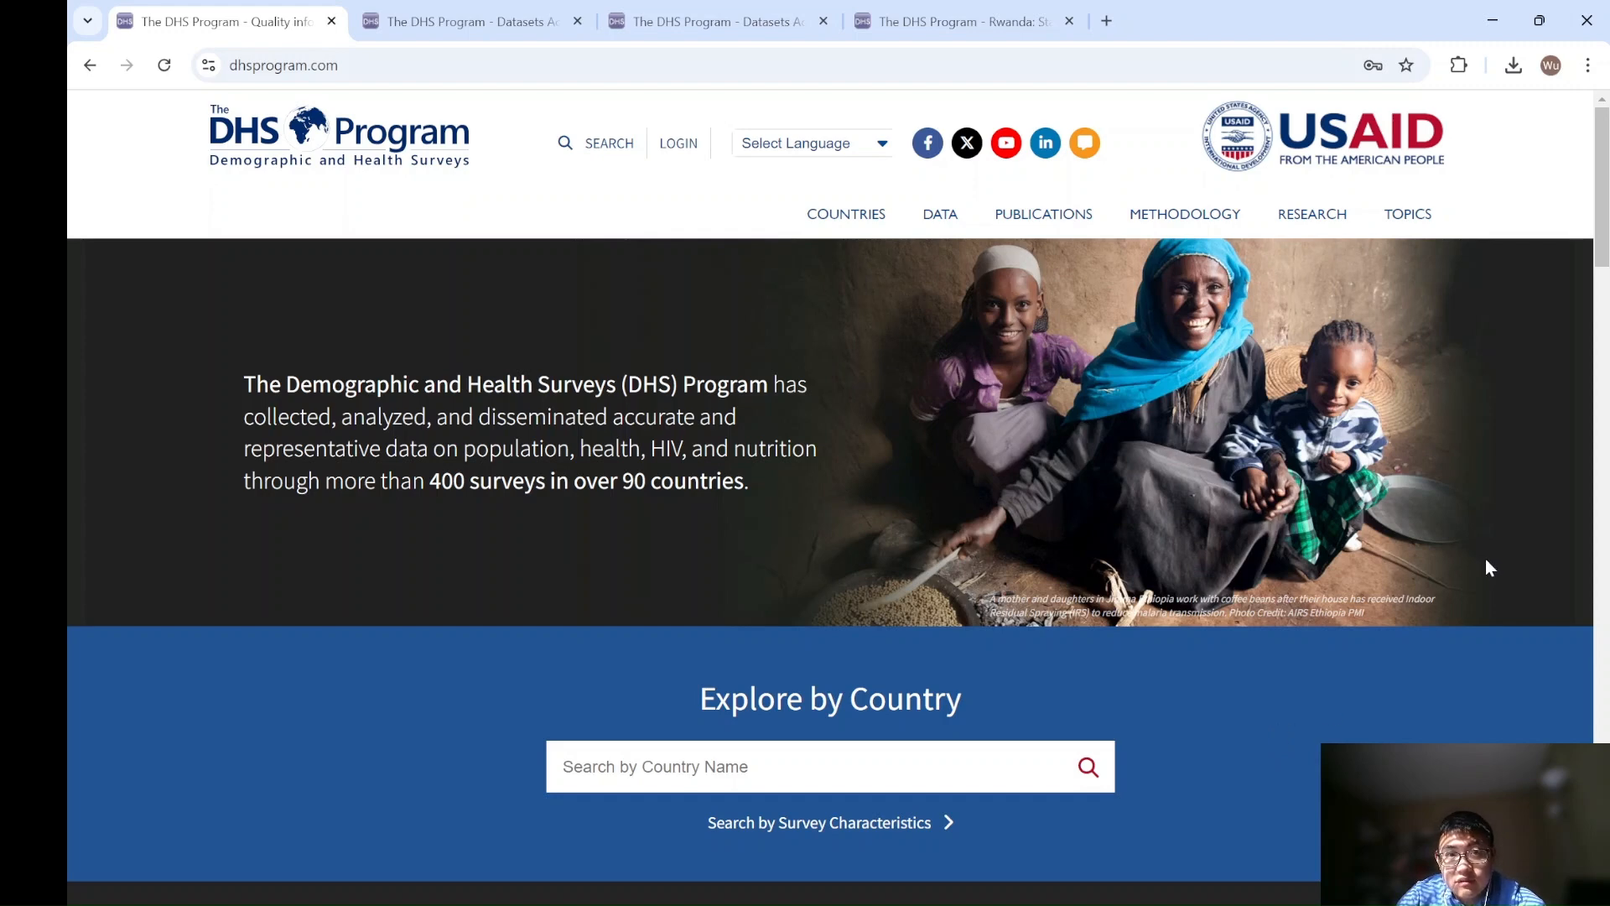
Open the new user registration form for dataset access from the DHS Data page and review its required fields.
click(929, 243)
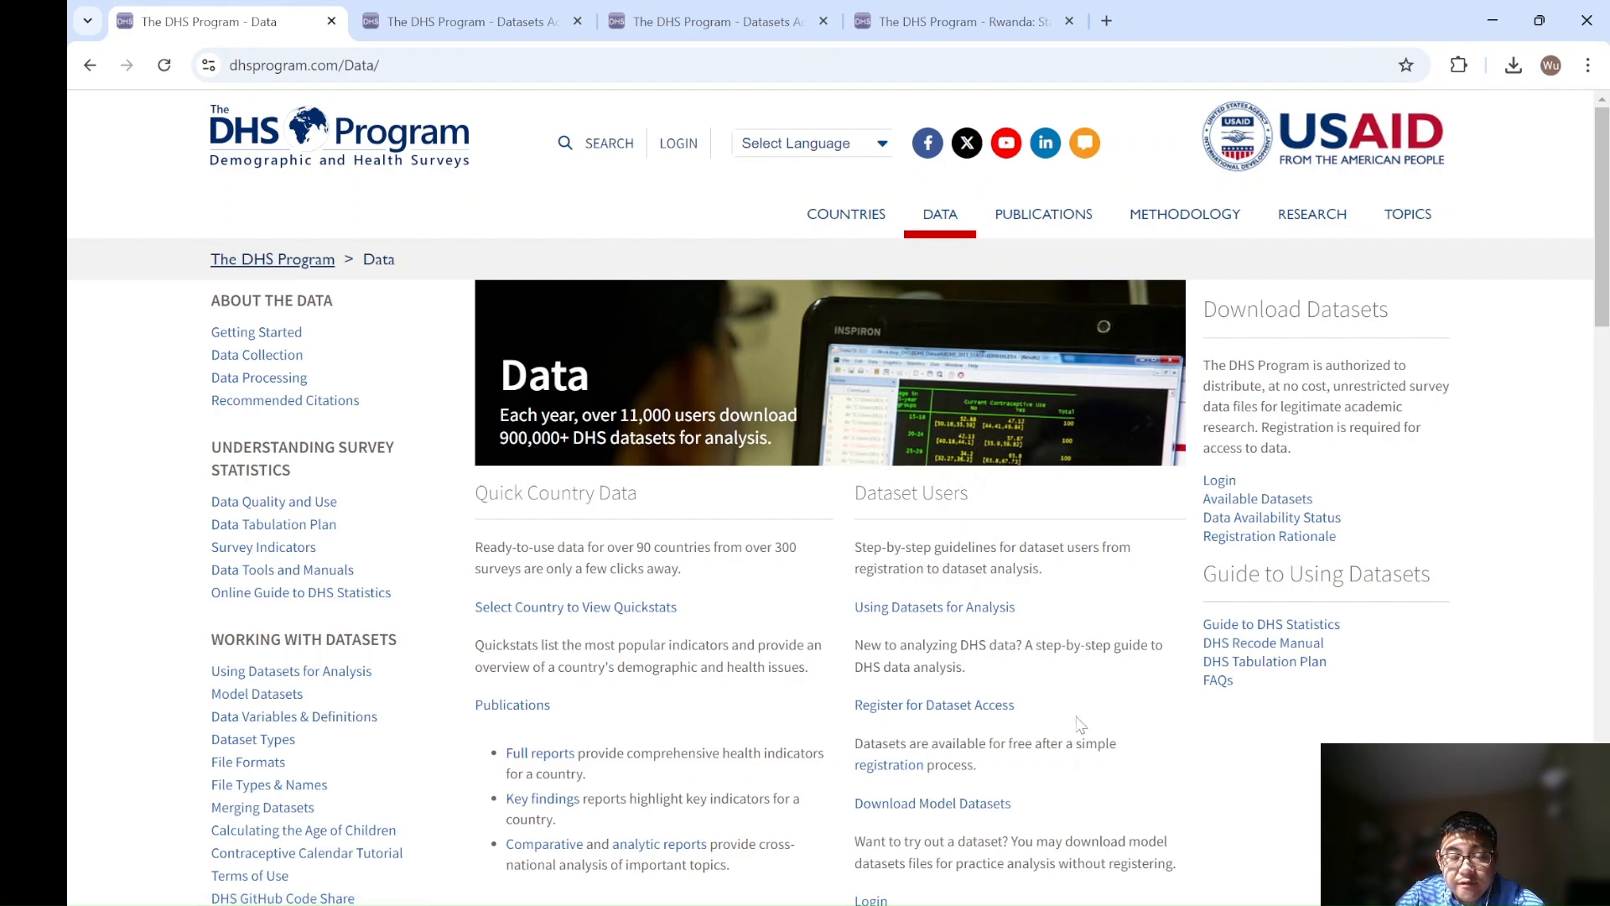
click(964, 717)
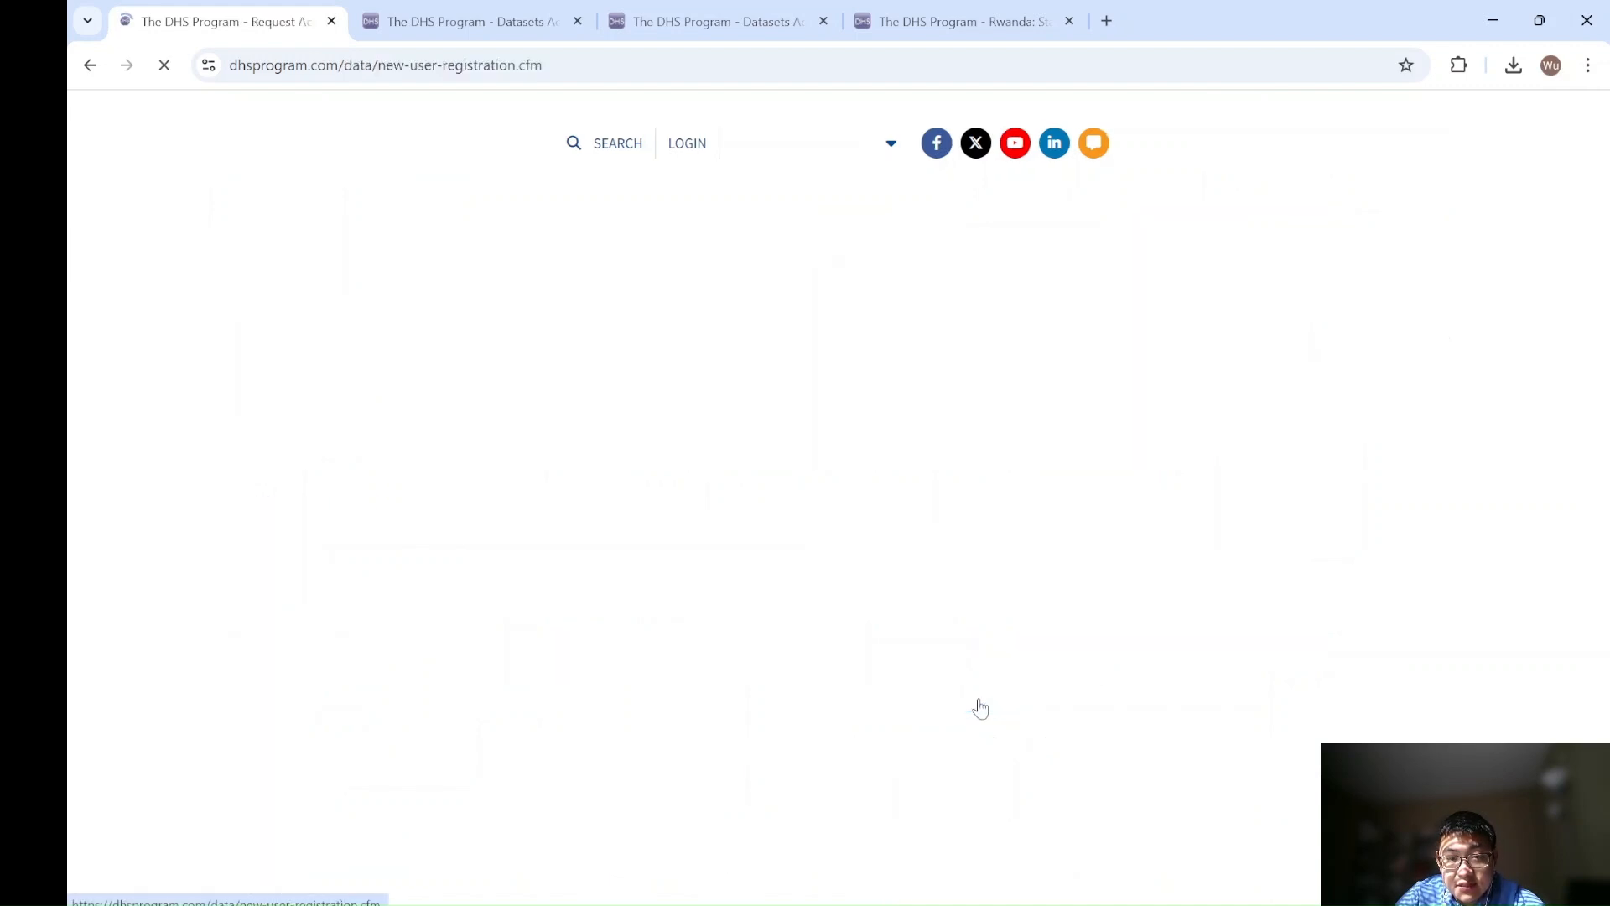
scroll(980, 709, down, 5)
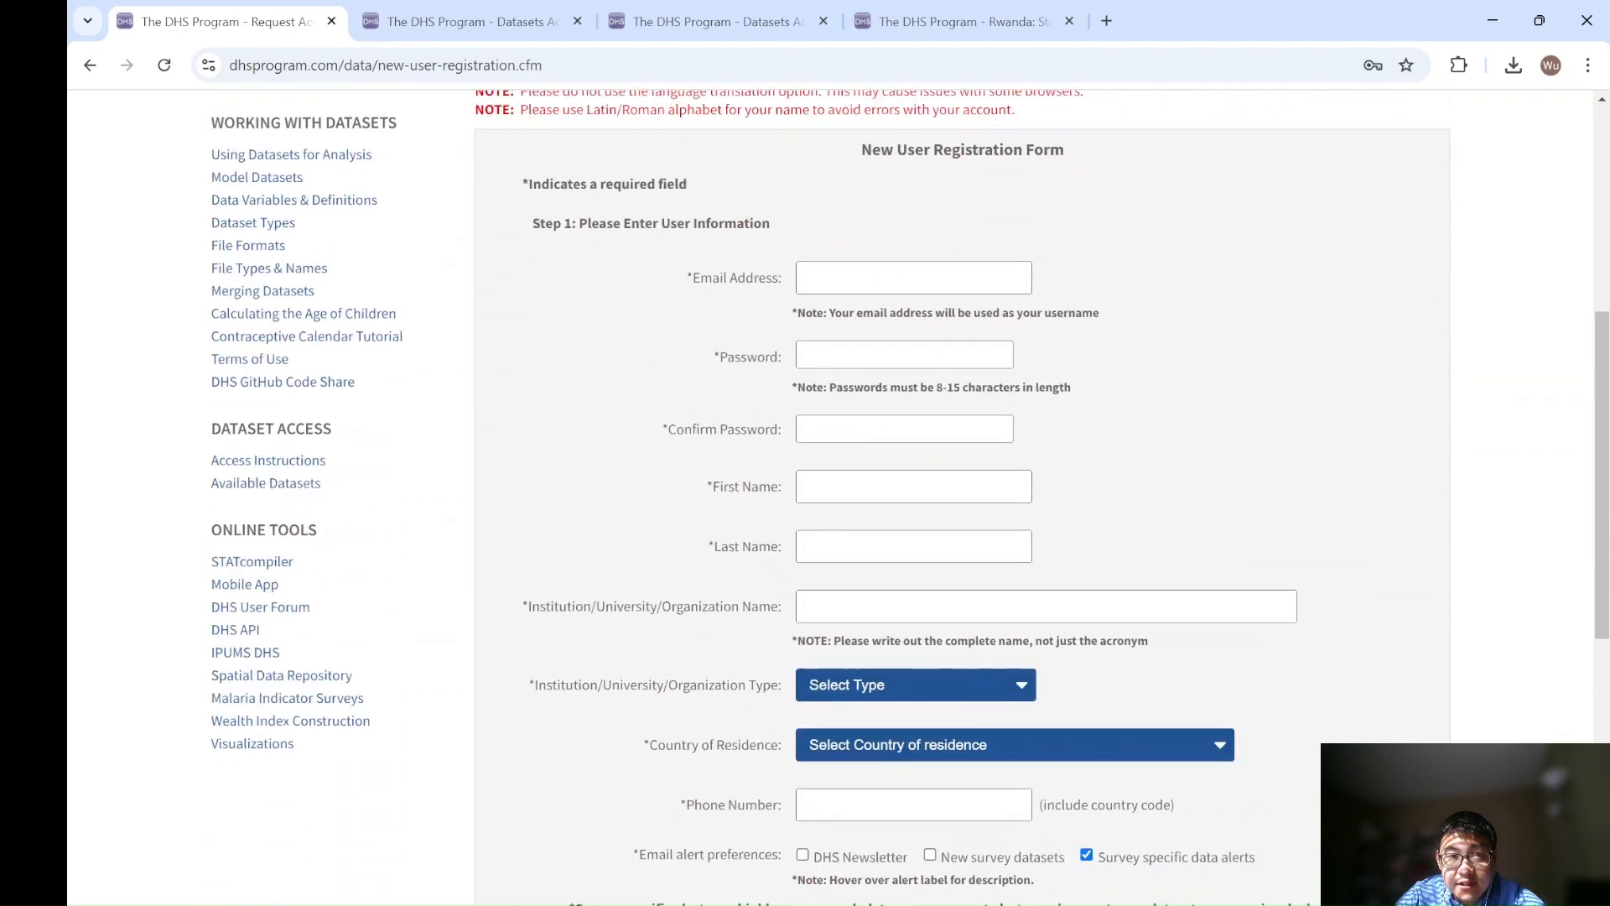
scroll(1218, 570, down, 2)
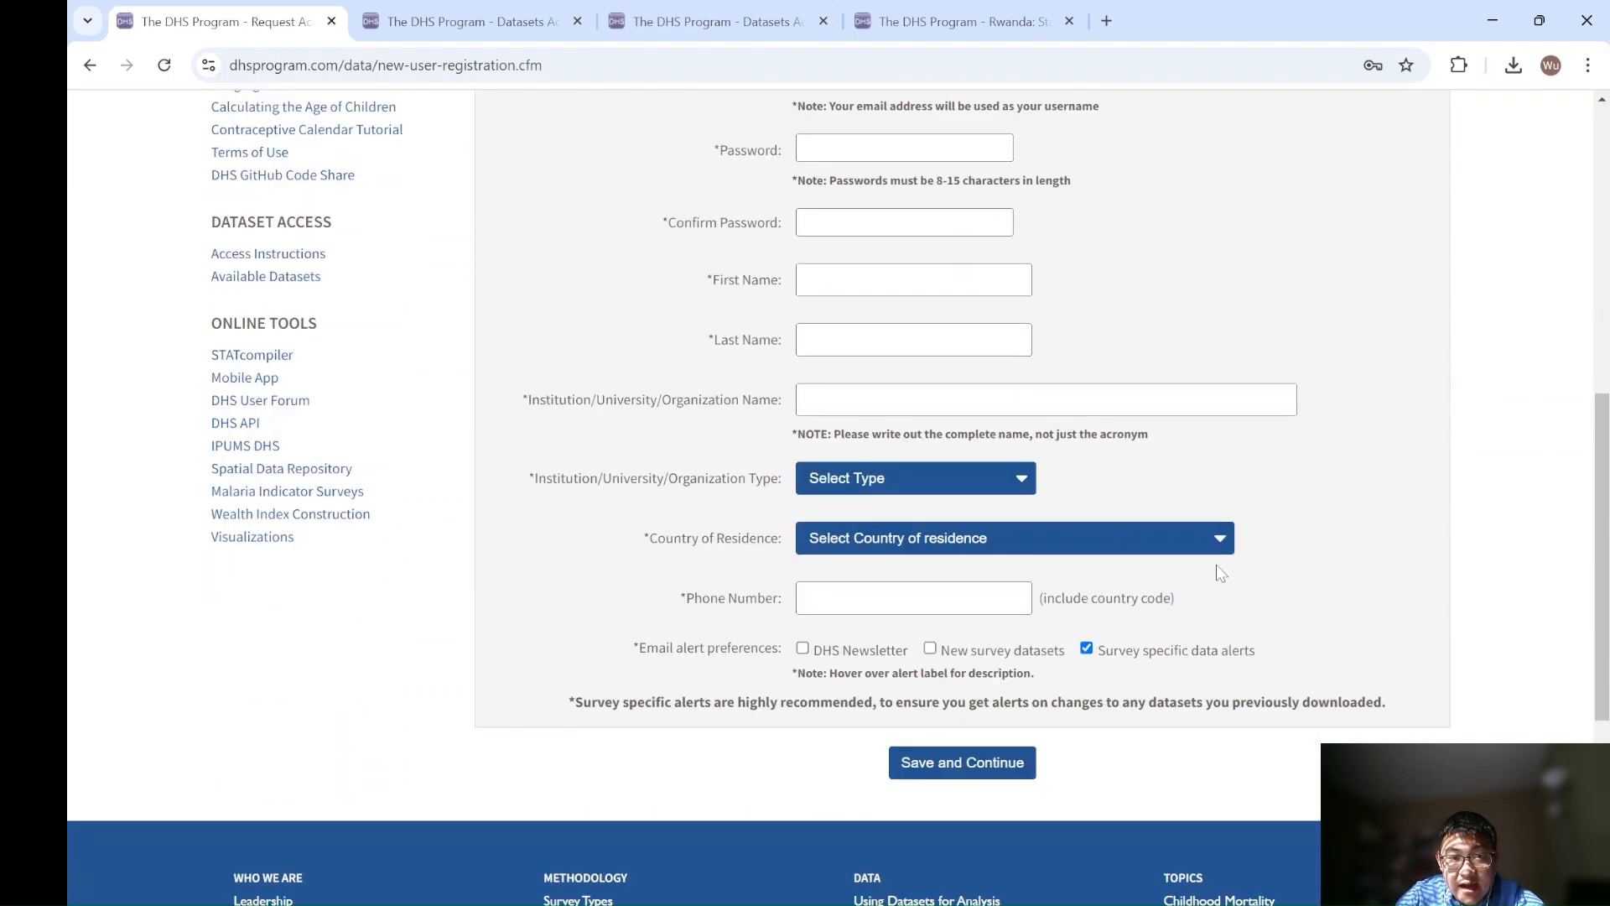
scroll(1280, 598, up, 2)
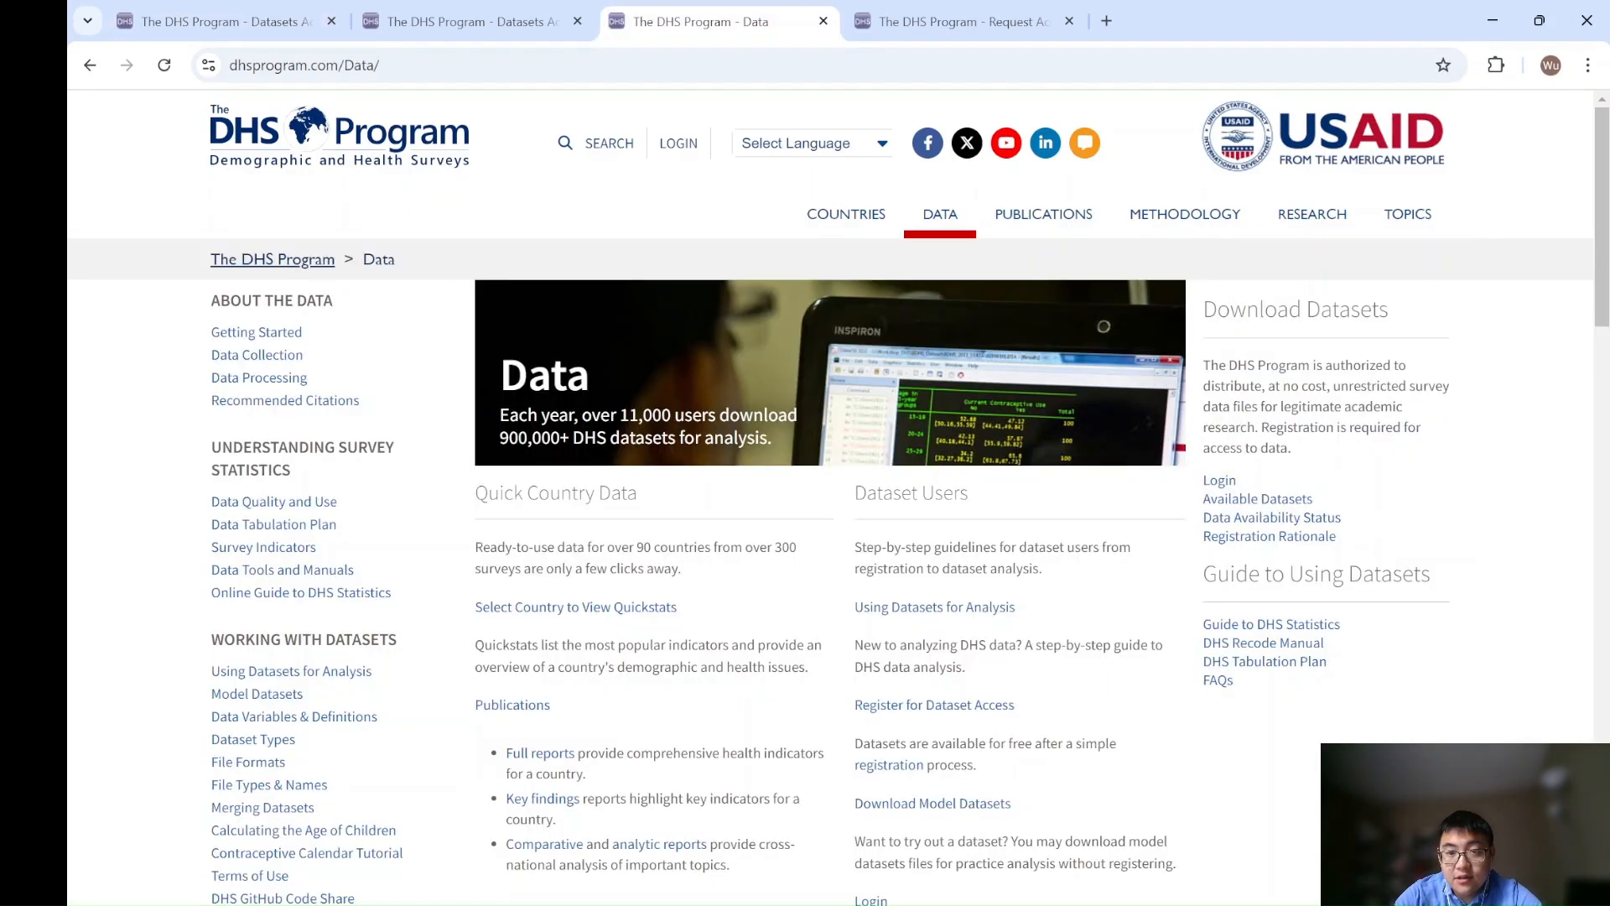
Go to the dataset account and open the form for creating a new project to review its required information.
click(1214, 486)
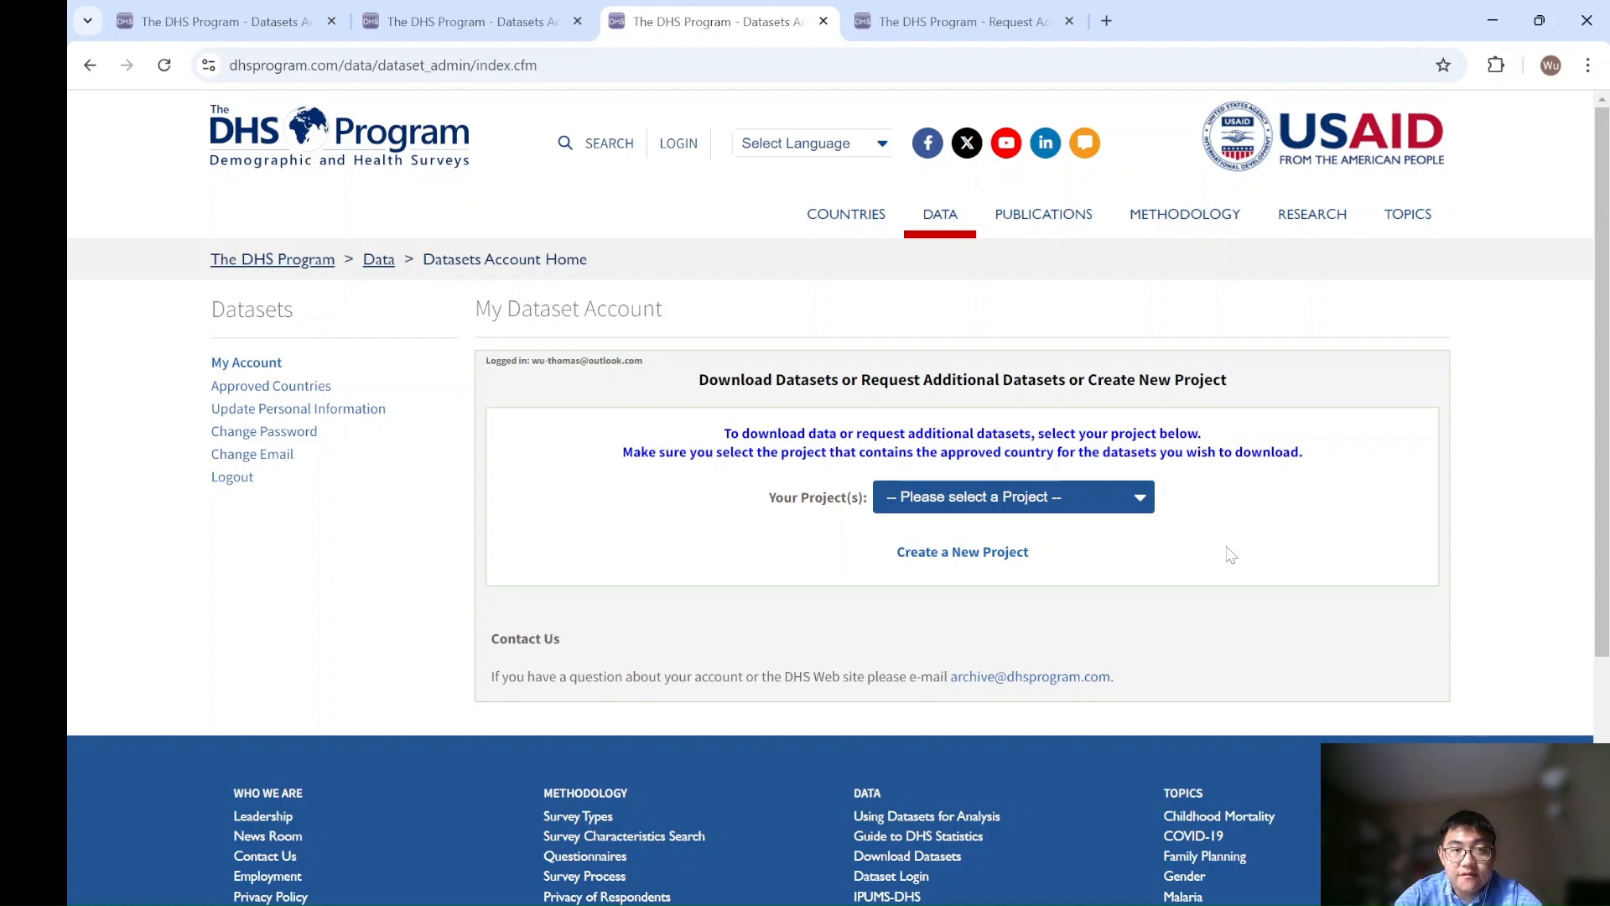
click(912, 556)
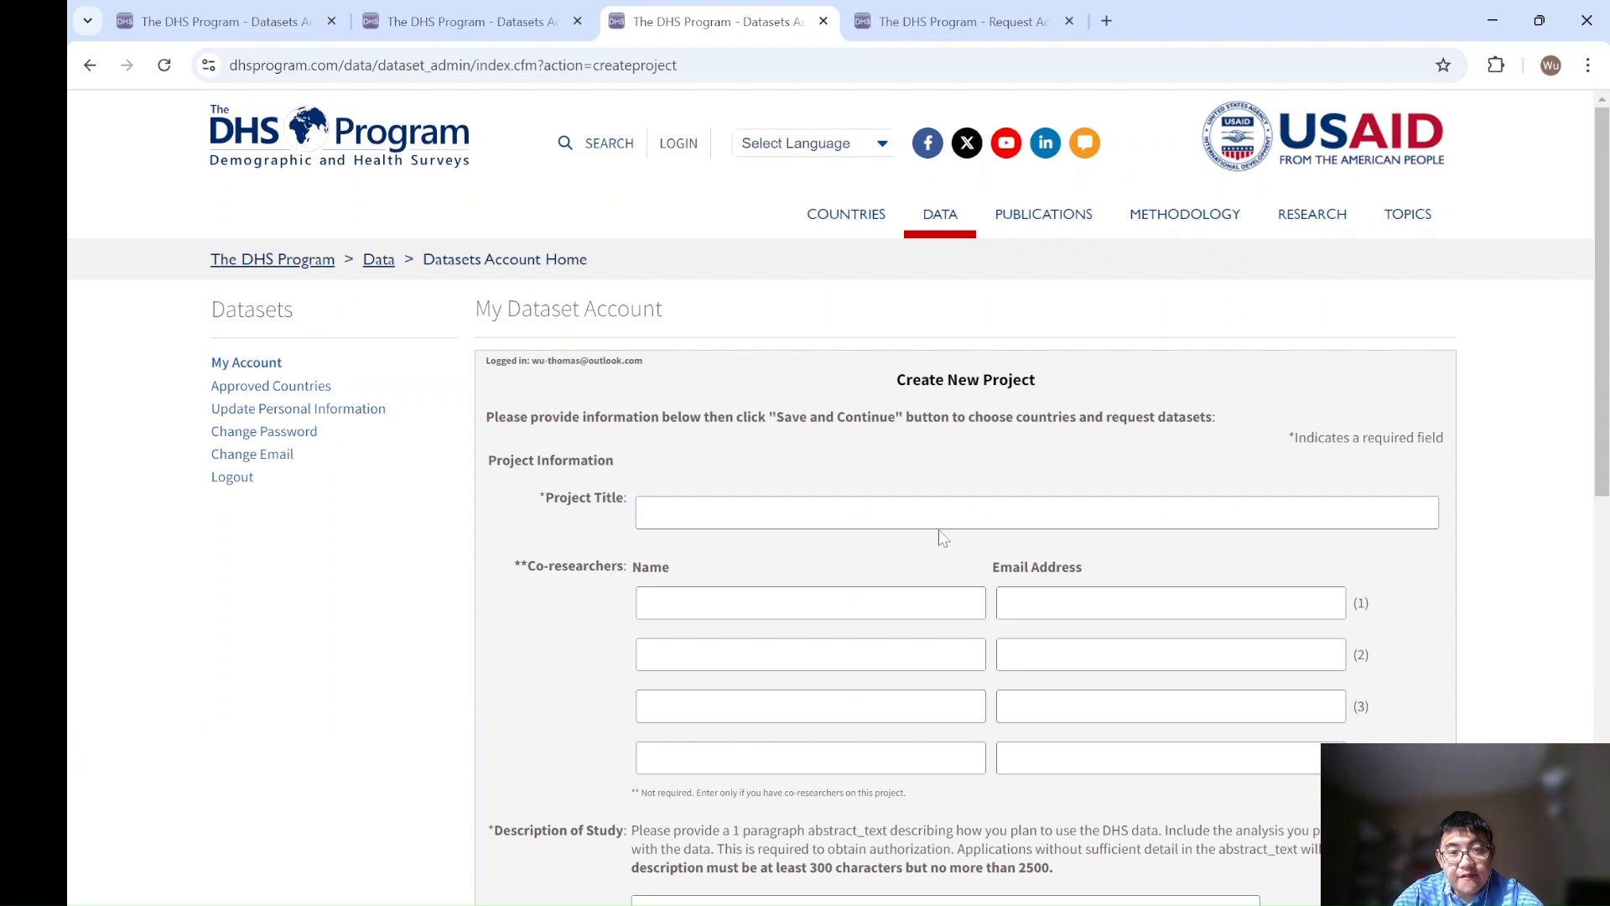
scroll(940, 534, down, 1)
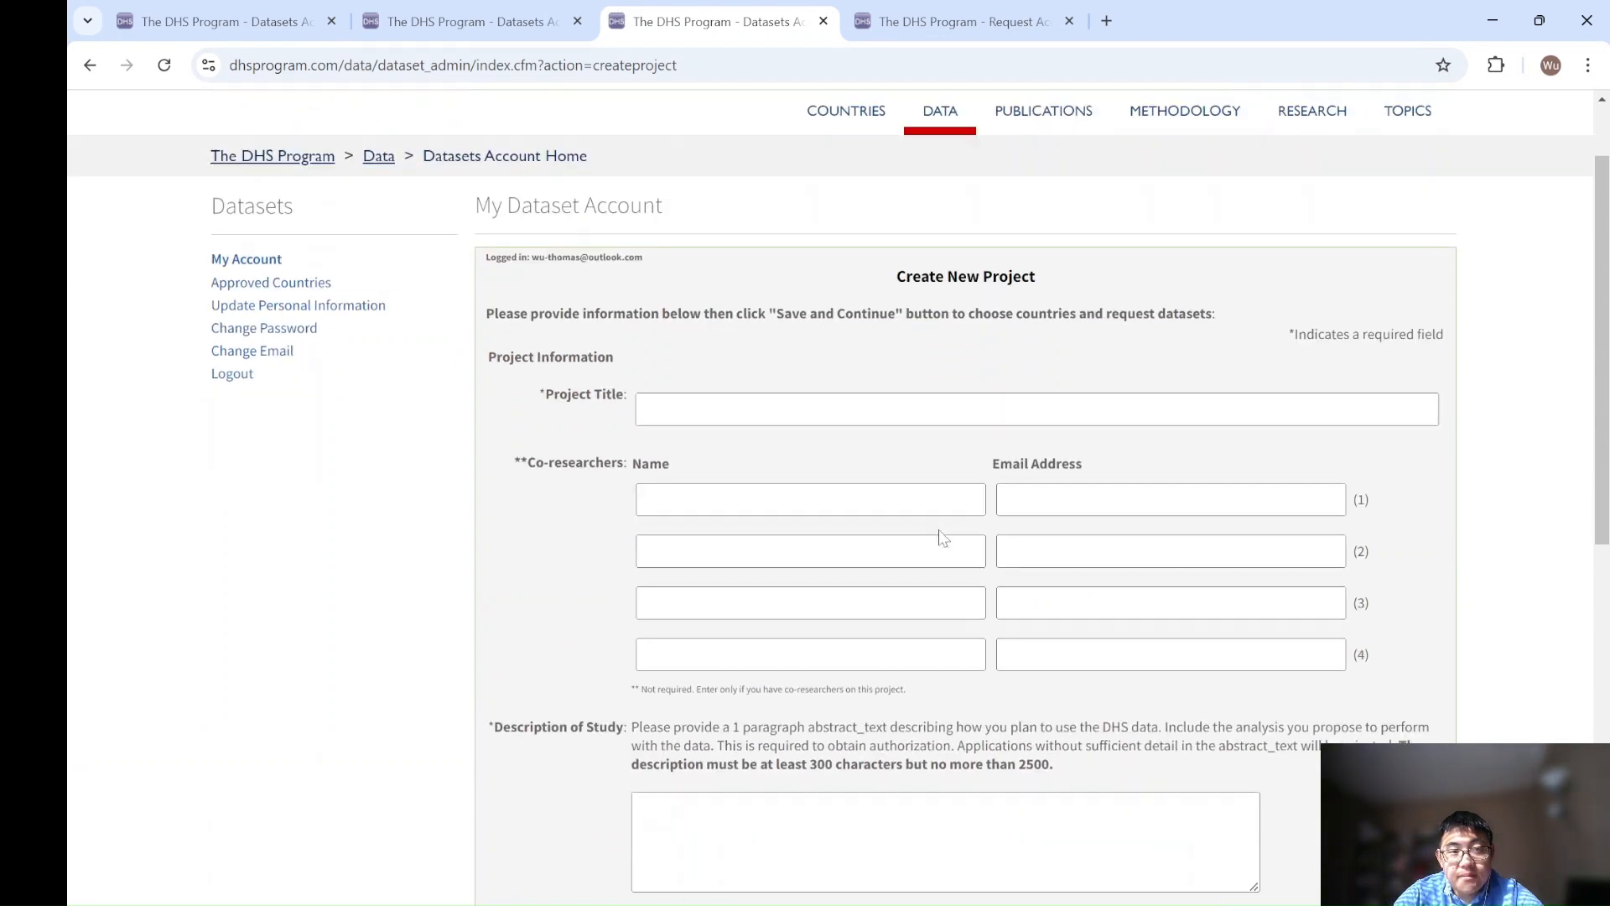
Show the GPS datasets in the Sub-Saharan Africa dataset request and confirm that access to them is required.
click(492, 15)
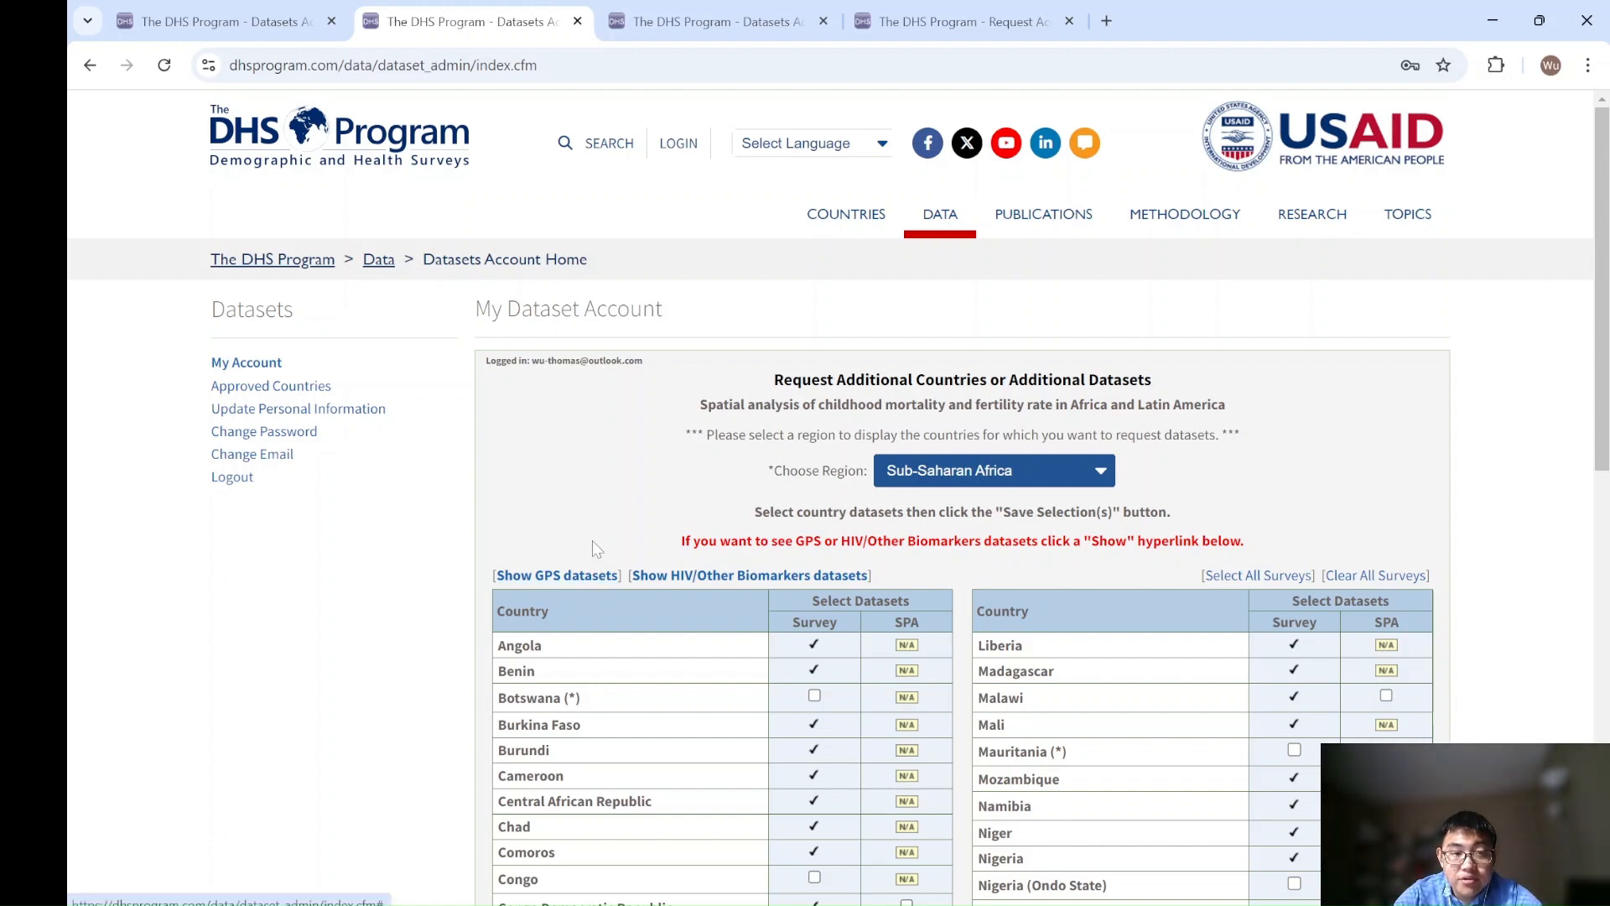
click(538, 580)
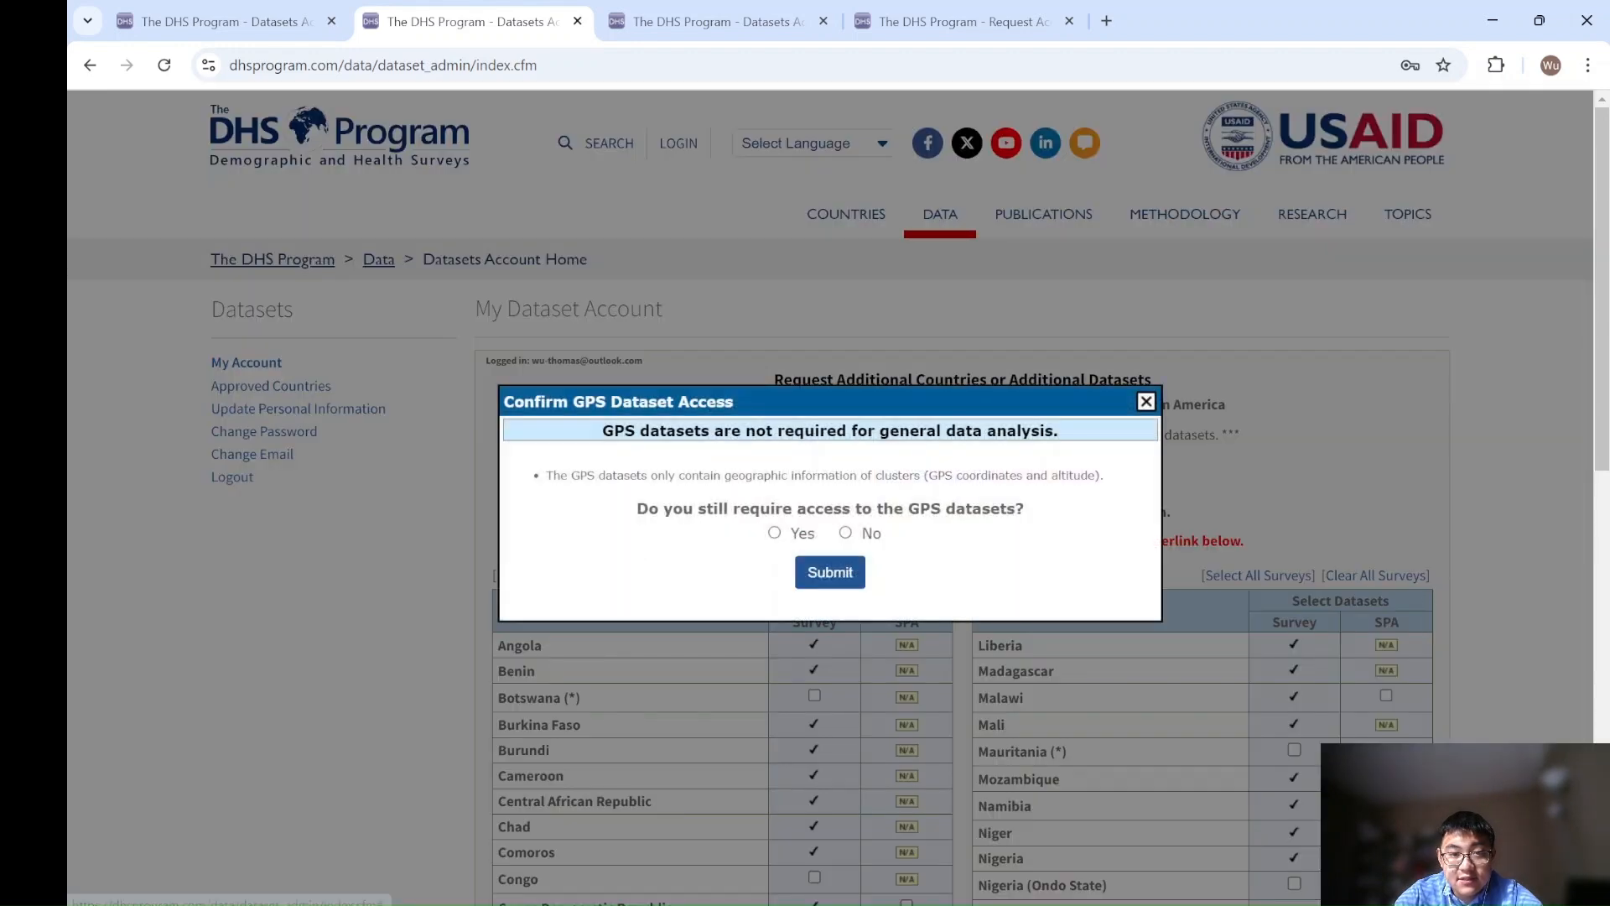
click(775, 533)
click(818, 579)
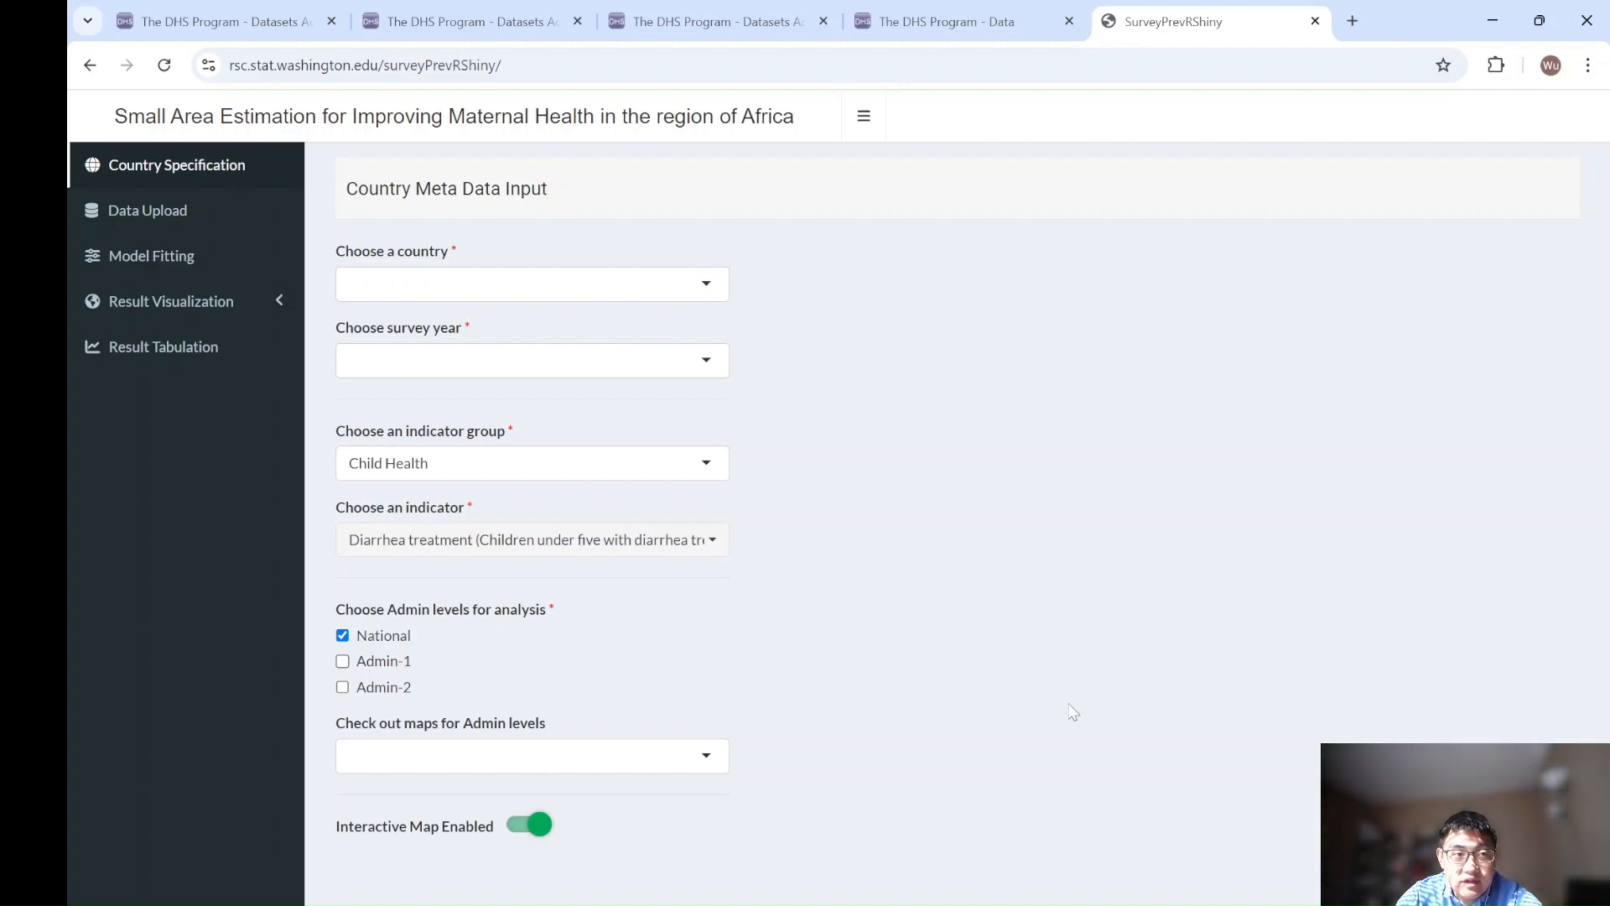
In the SurveyPrevRShiny app, set the country to Rwanda and the survey year to 2019.
click(646, 291)
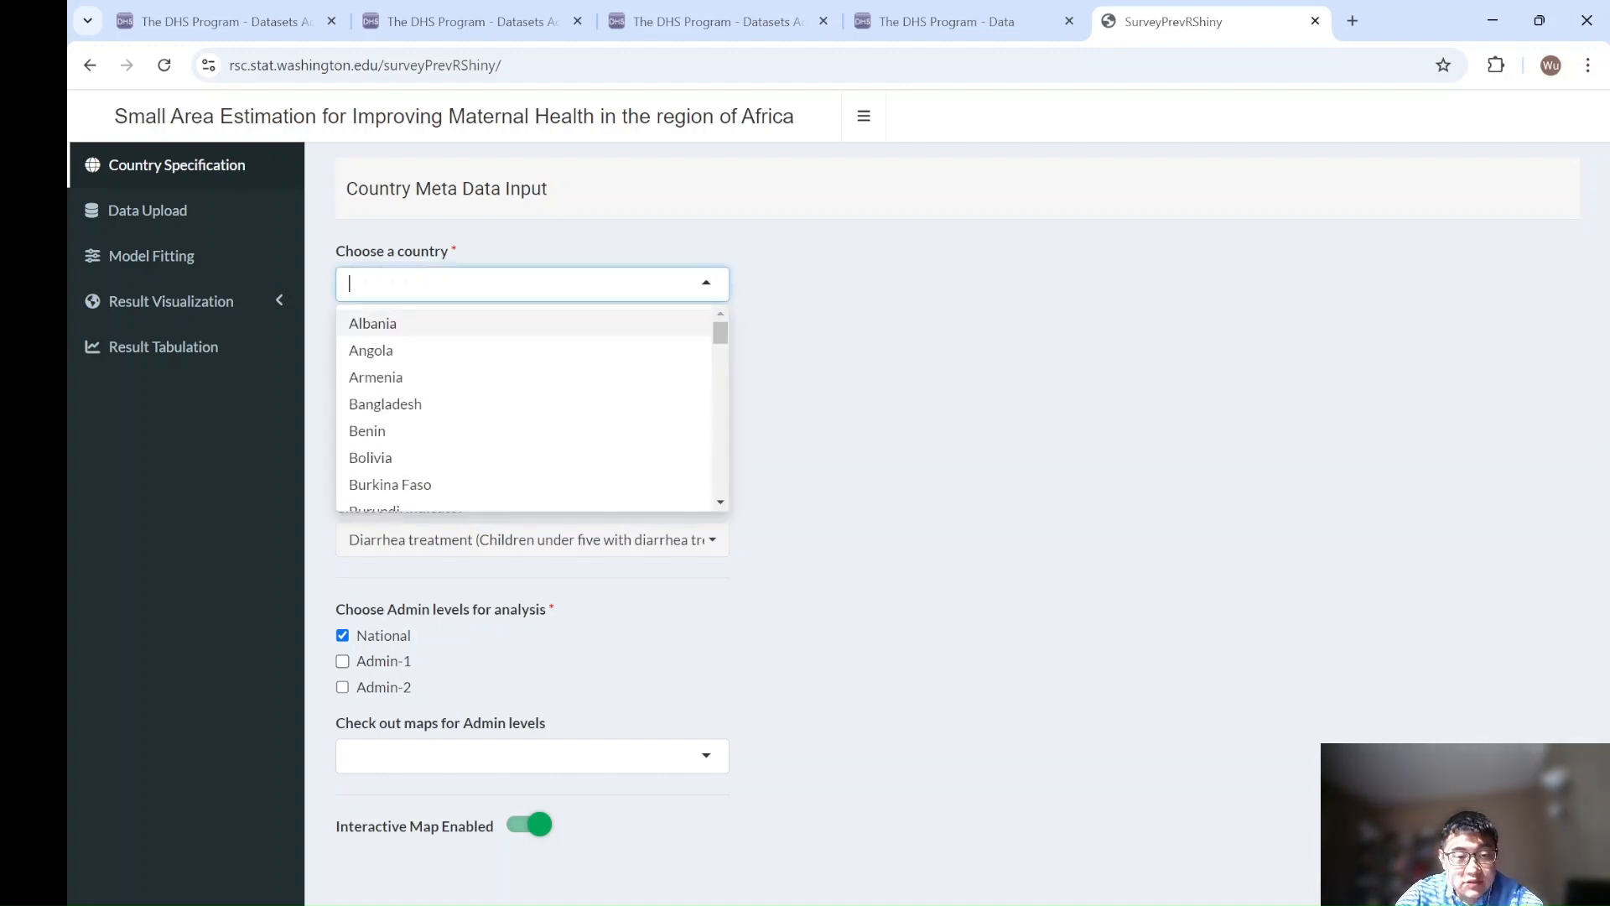
text(rw)
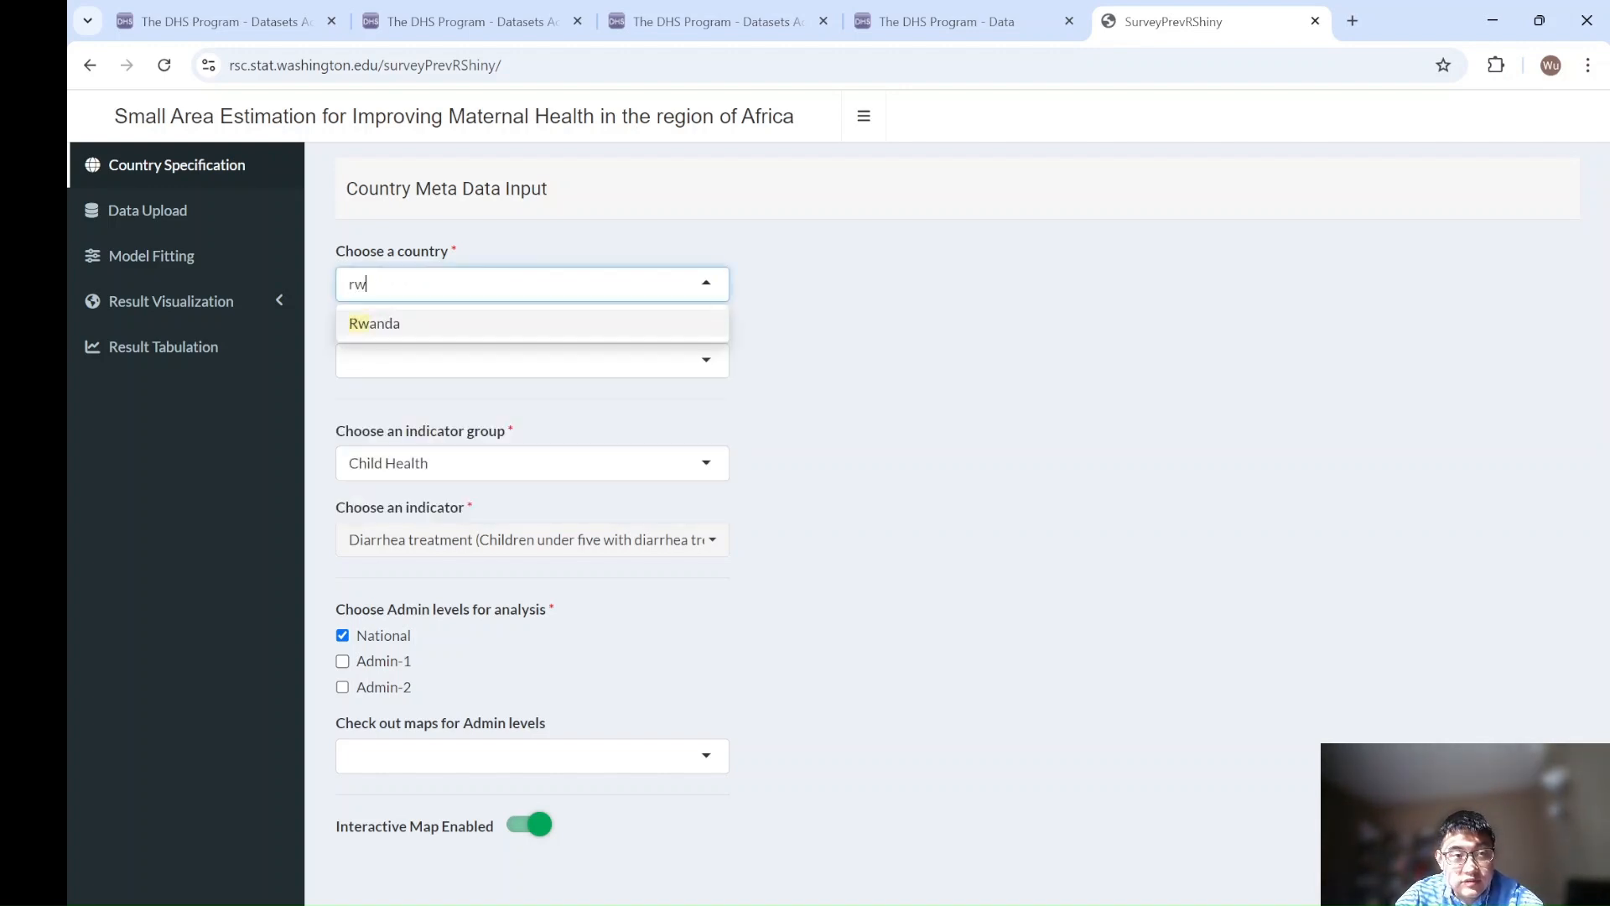
click(598, 326)
click(593, 370)
click(558, 401)
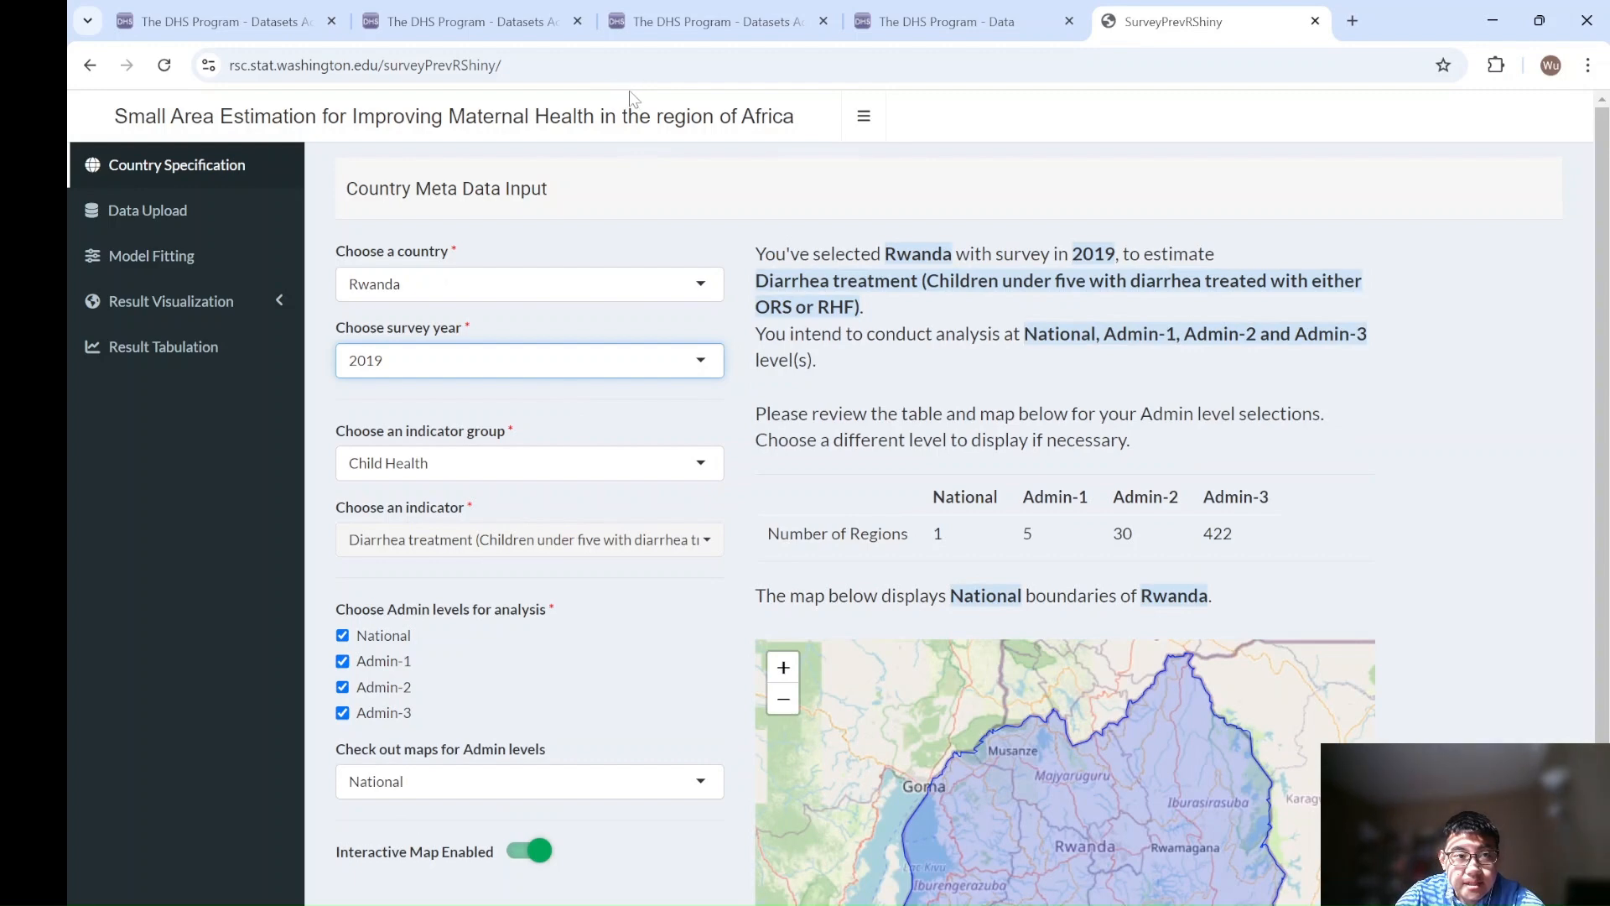
Set the indicator group to Family Planning and the indicator to percentage of women currently using any modern method of contraception.
click(587, 466)
click(528, 528)
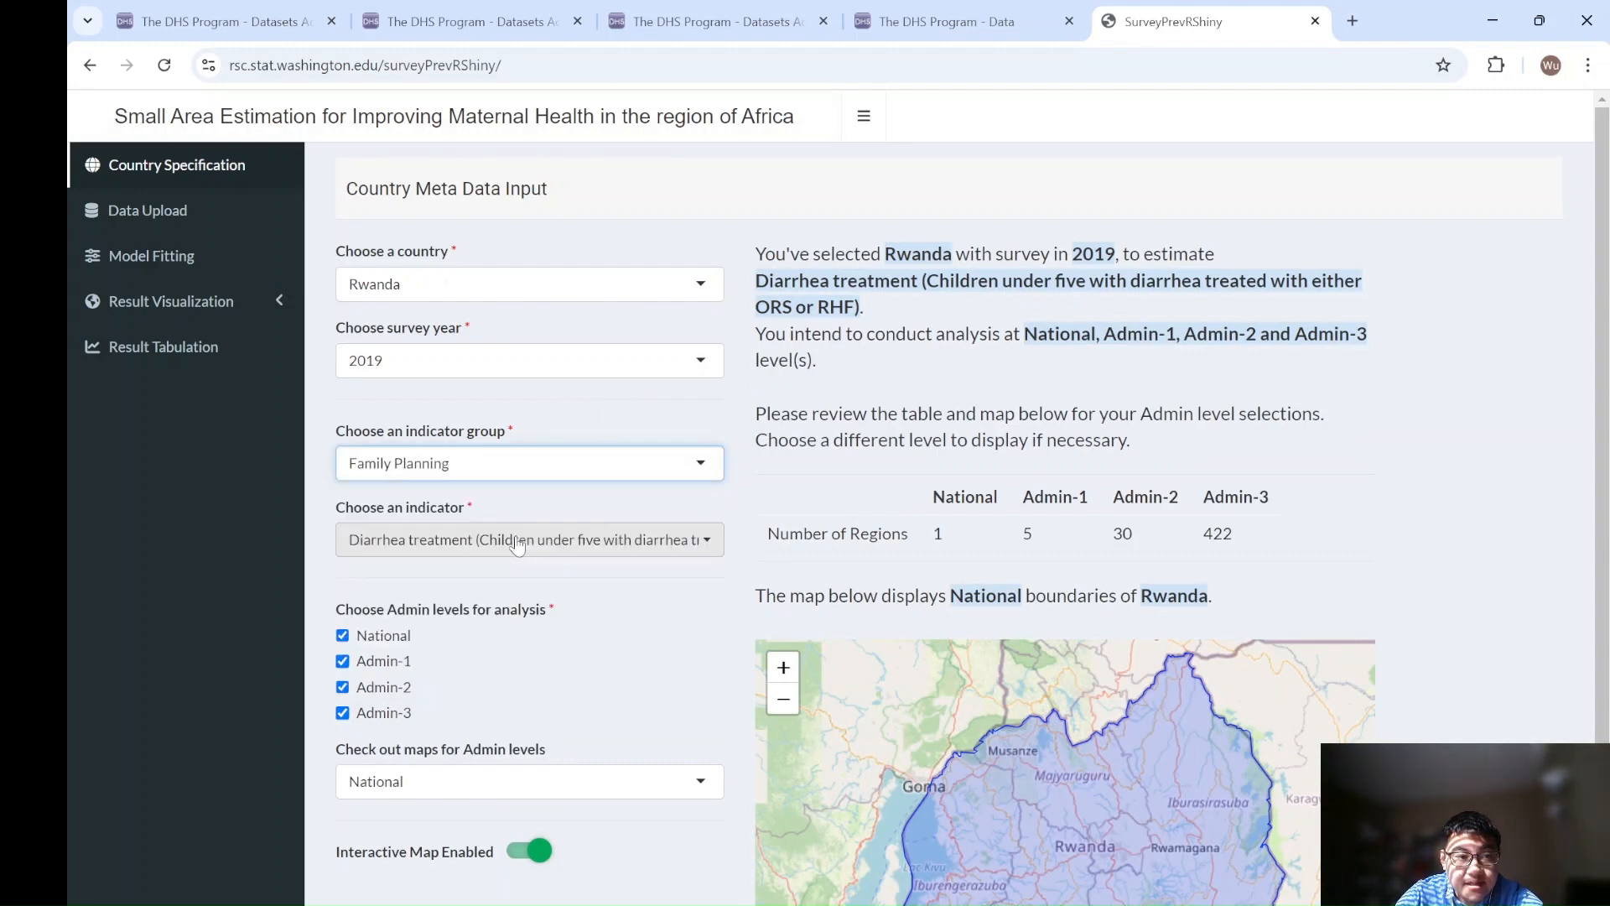
click(503, 539)
click(479, 591)
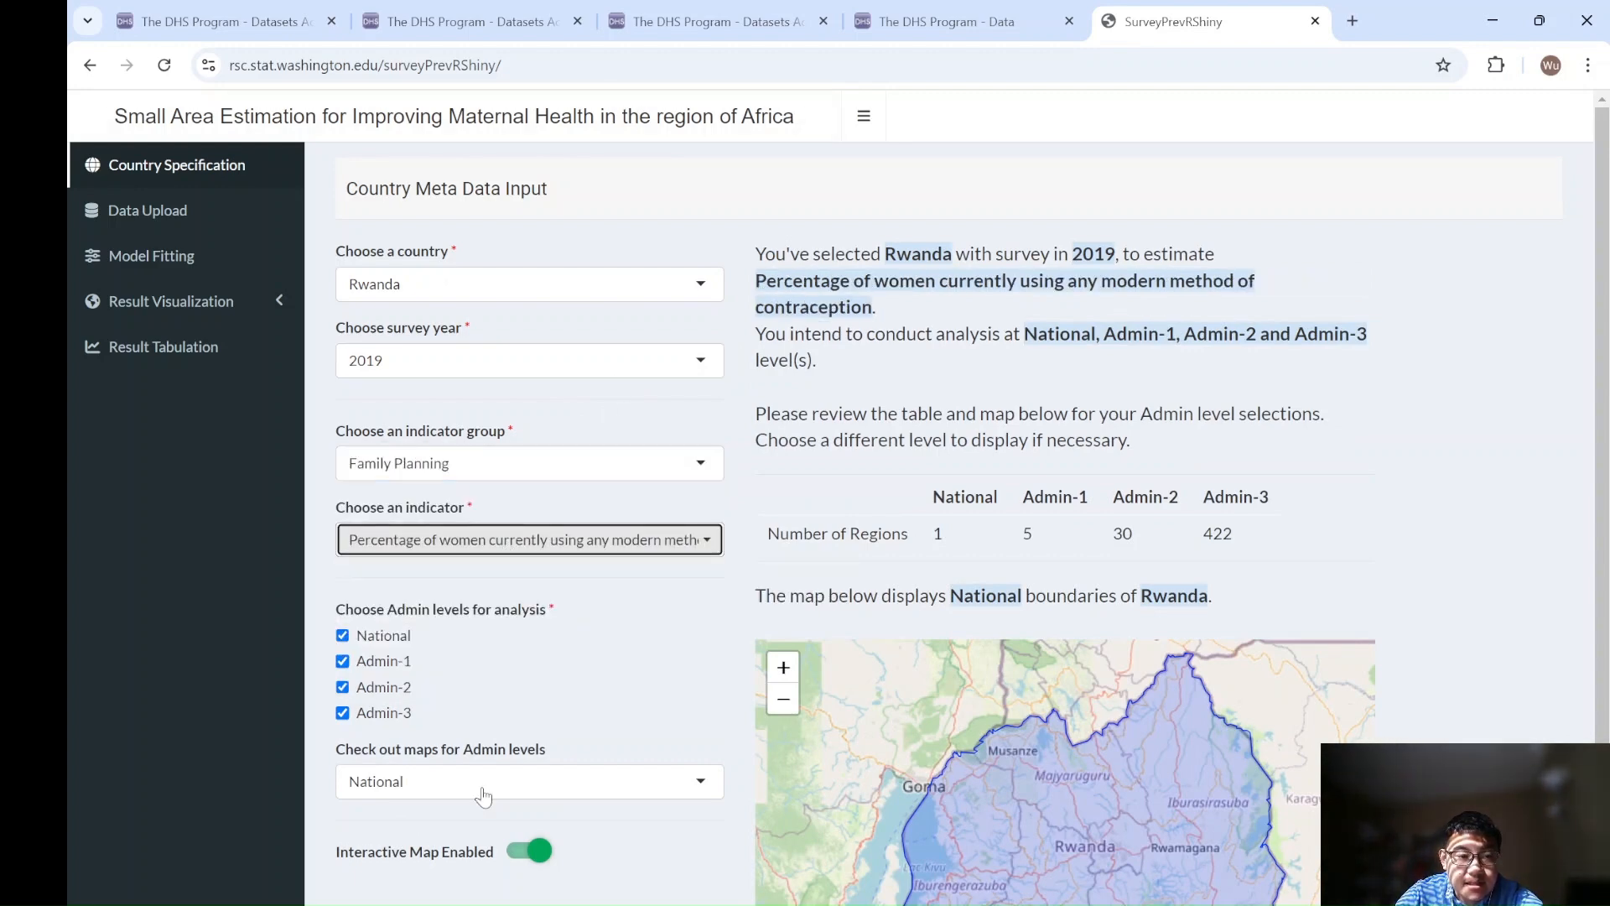
Go to the data upload checklist, check the required recode type, and open the detailed download instructions.
click(155, 220)
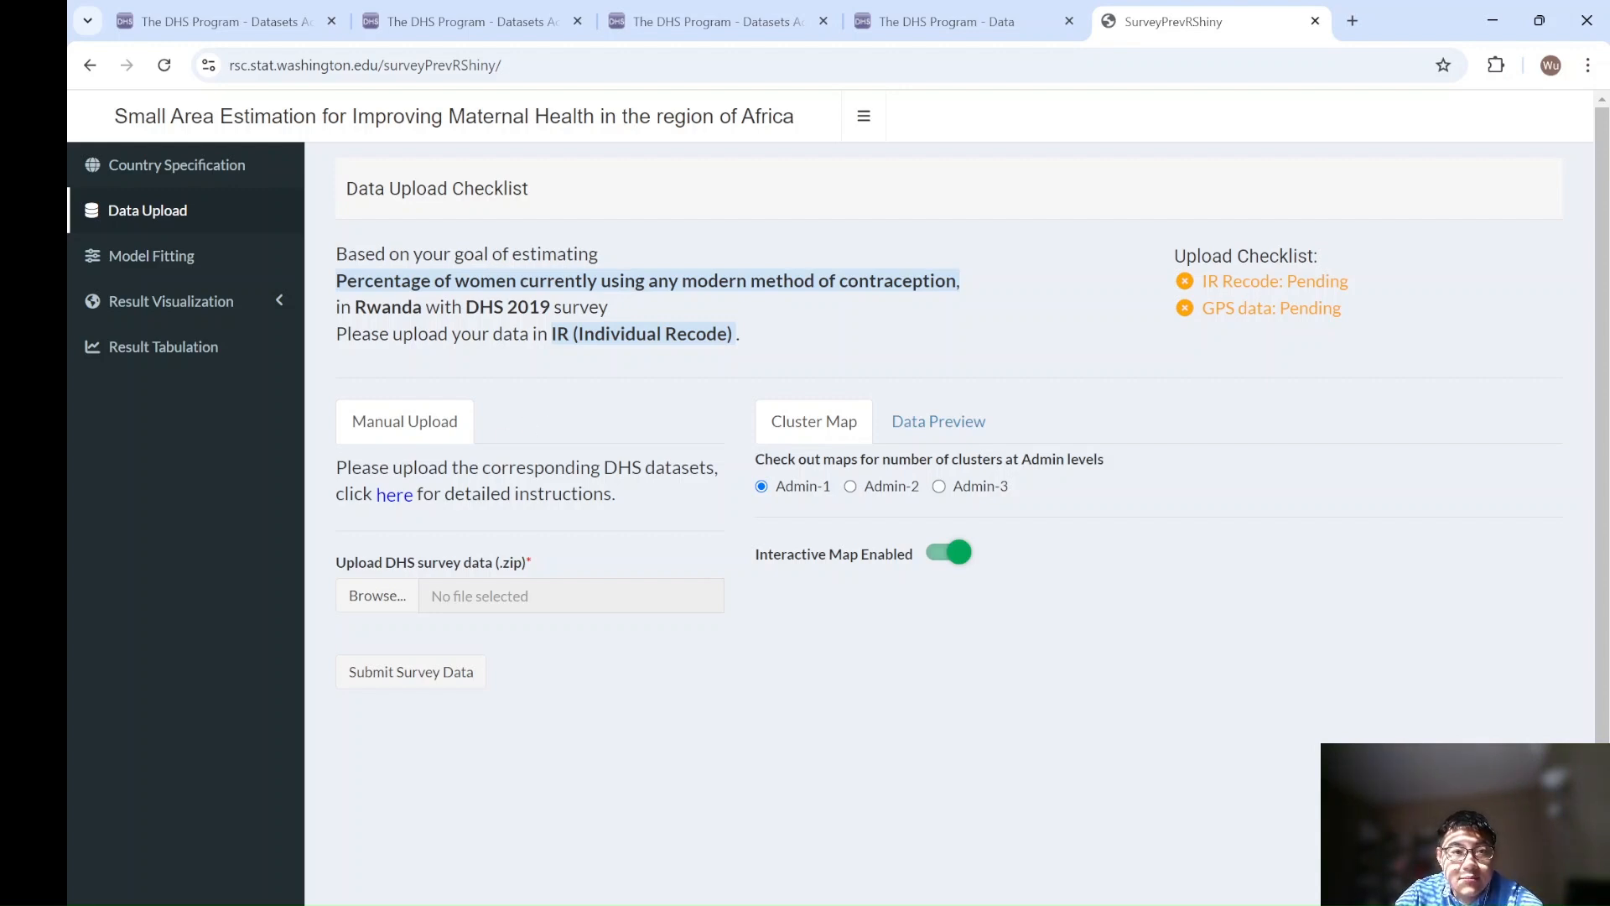
drag(577, 336, 713, 362)
click(718, 370)
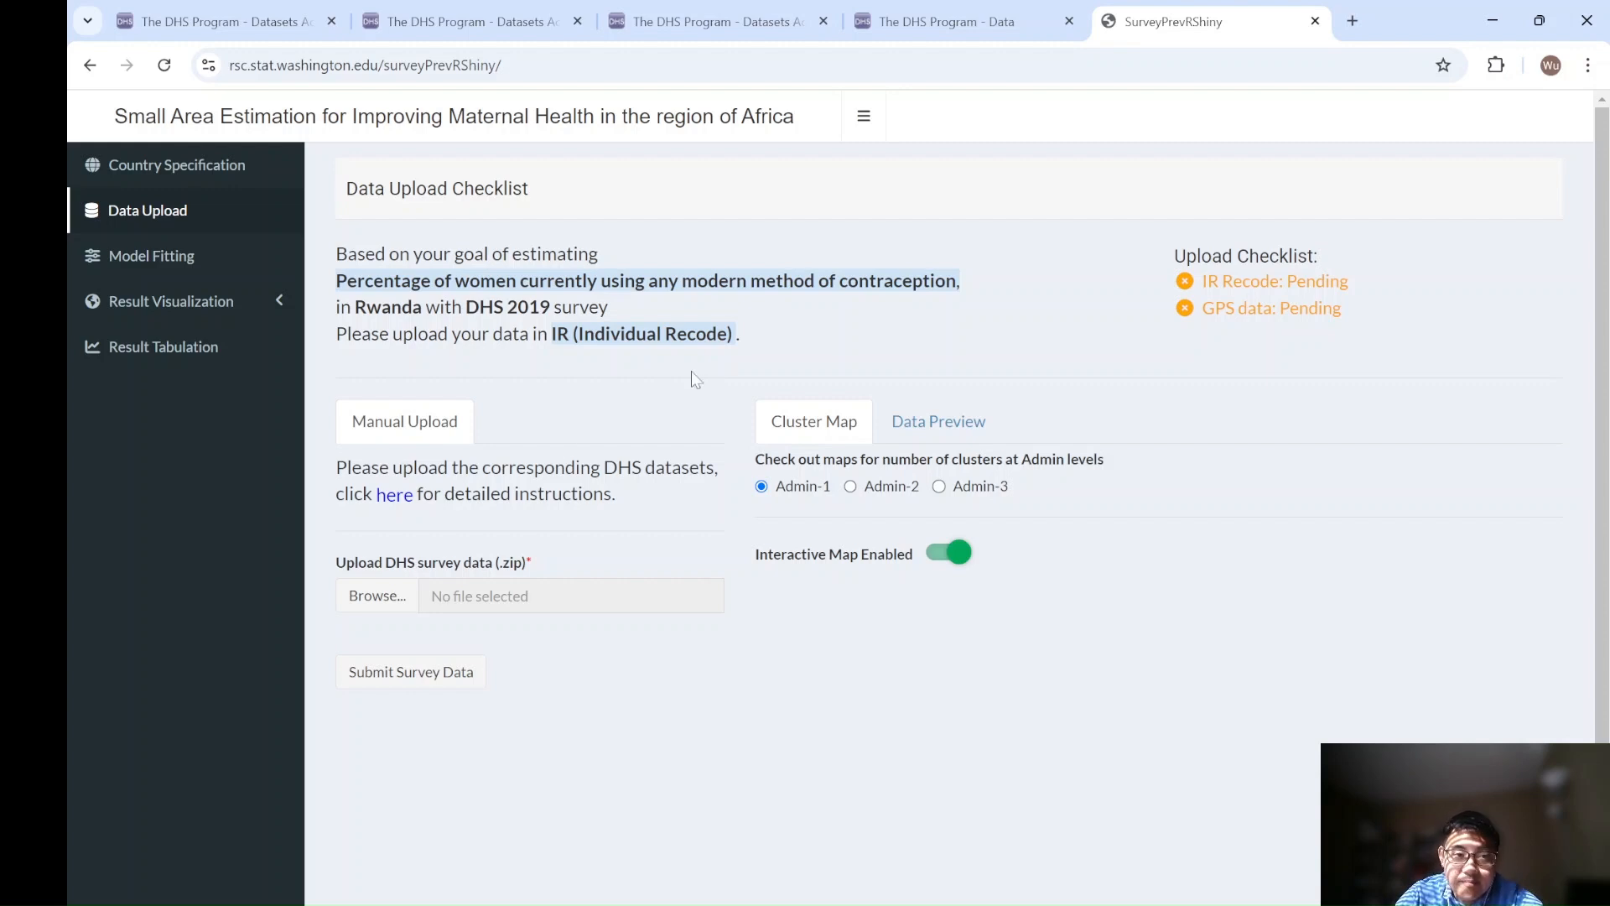
click(406, 496)
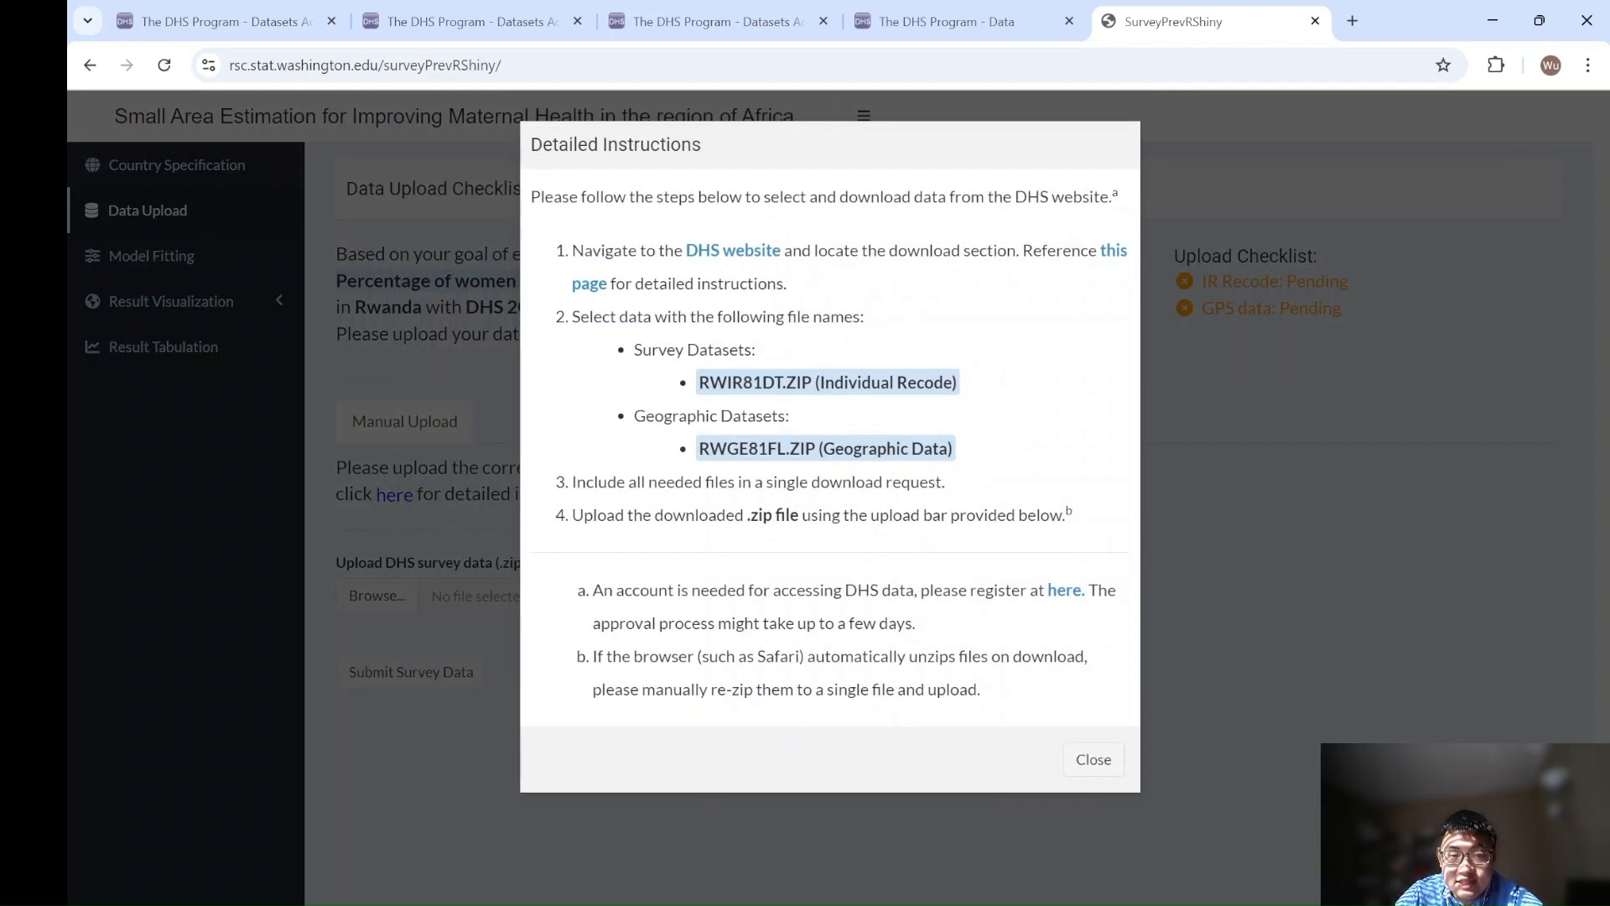
Switch to the DHS website, go to the dataset account and select the project on spatial analysis of childhood mortality.
click(1030, 11)
click(1219, 479)
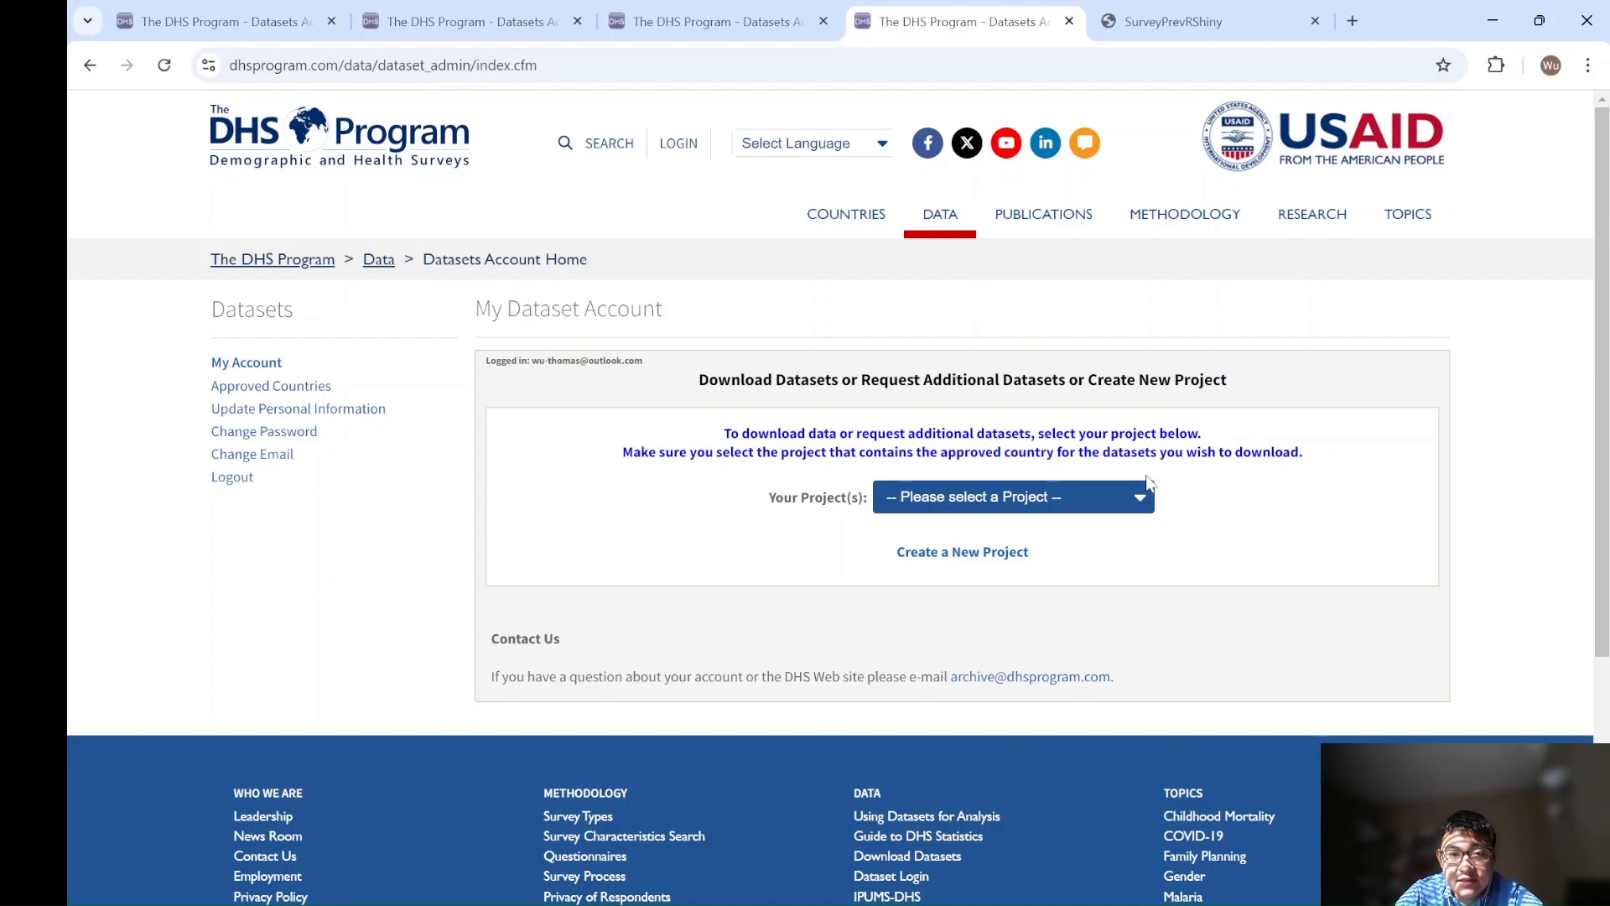
click(1099, 496)
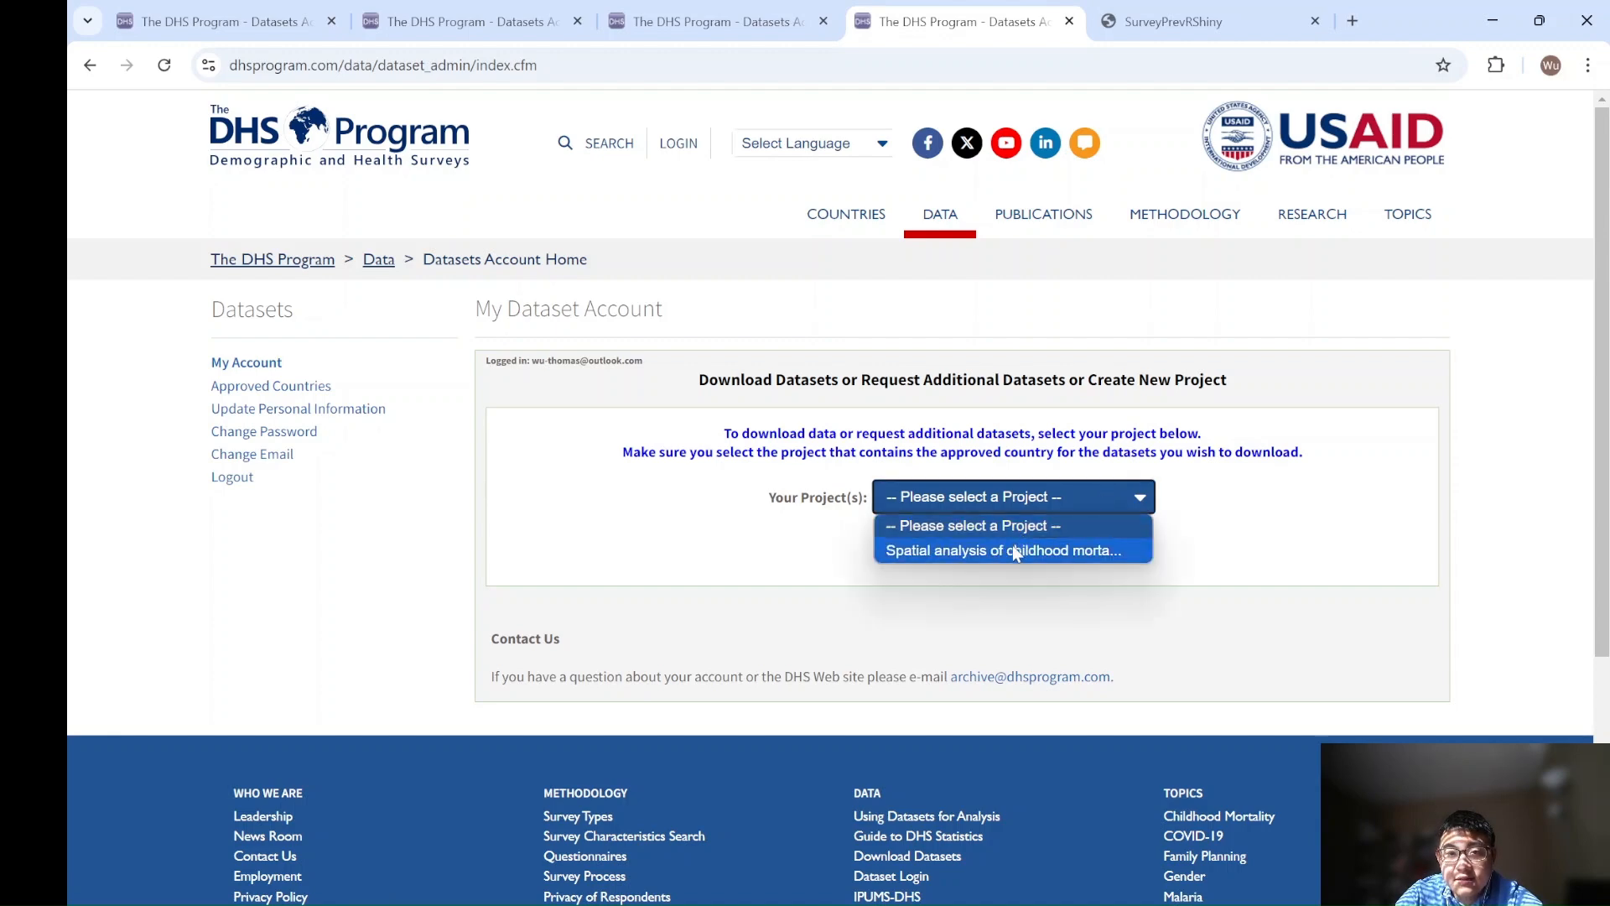
click(1013, 550)
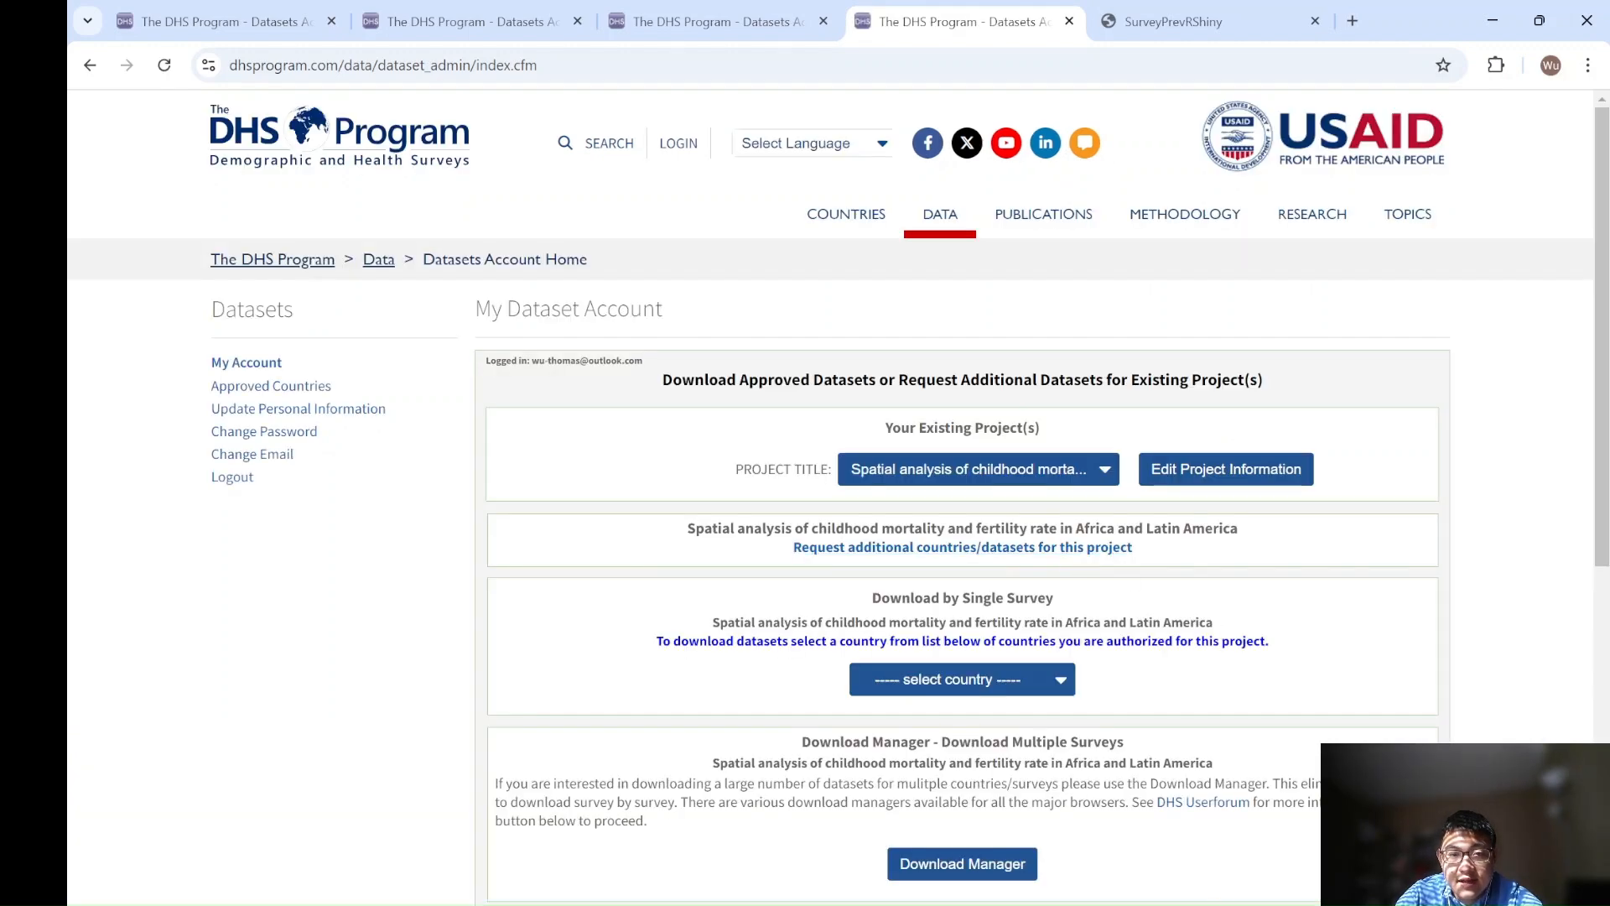
Select Rwanda as the single-survey download country and open the survey dataset files for Rwanda 2019-20.
scroll(965, 562, down, 1)
click(965, 574)
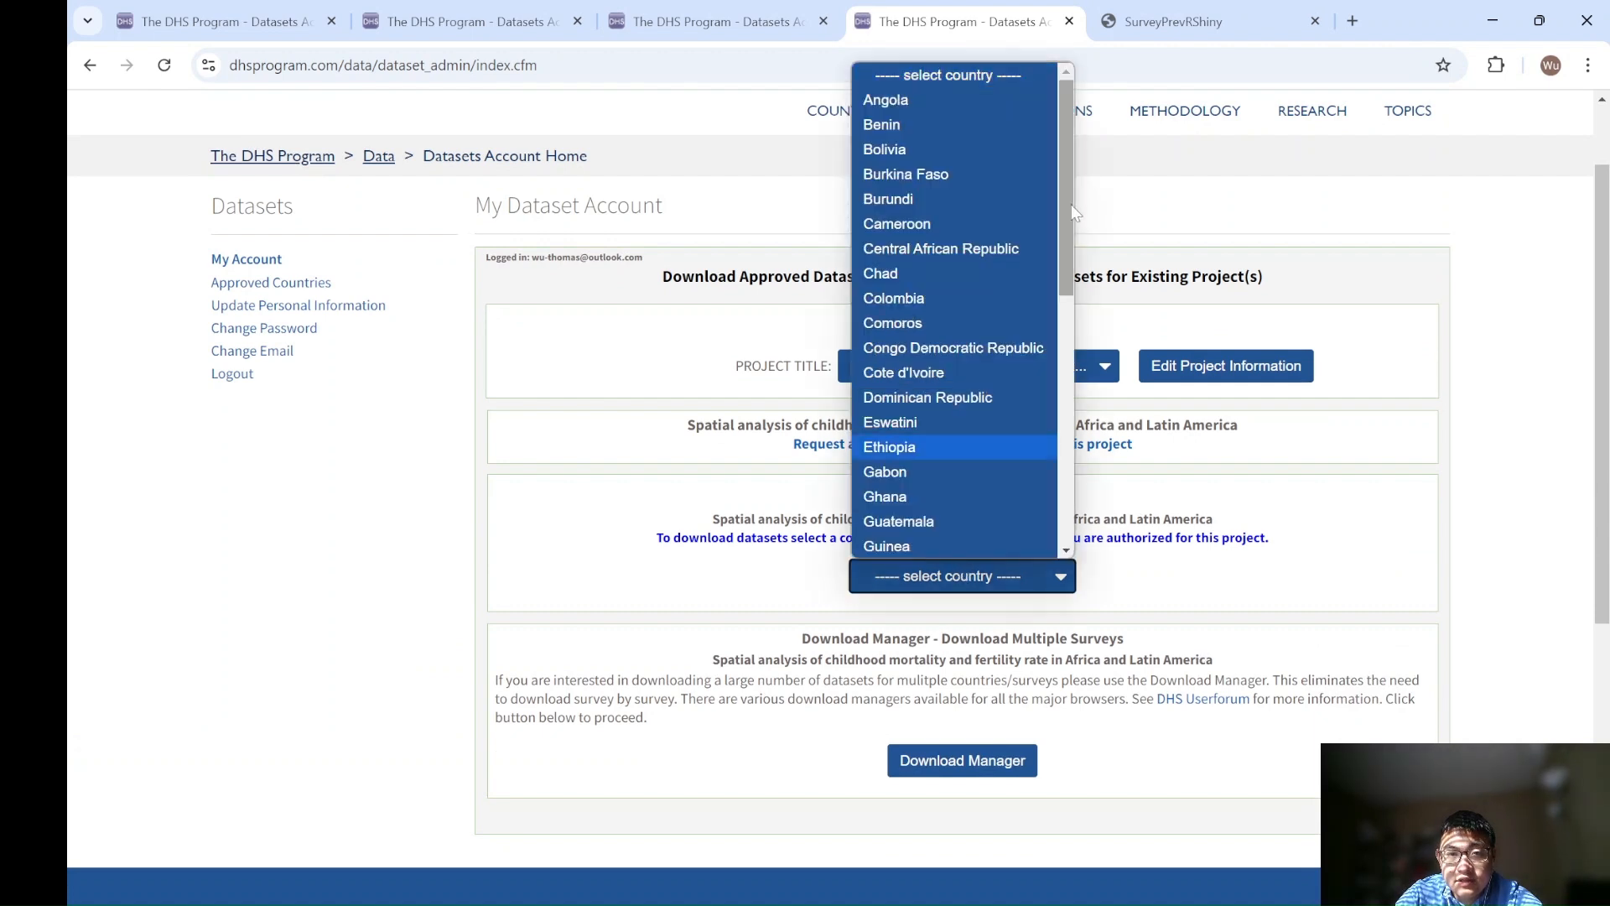
scroll(1073, 211, down, 5)
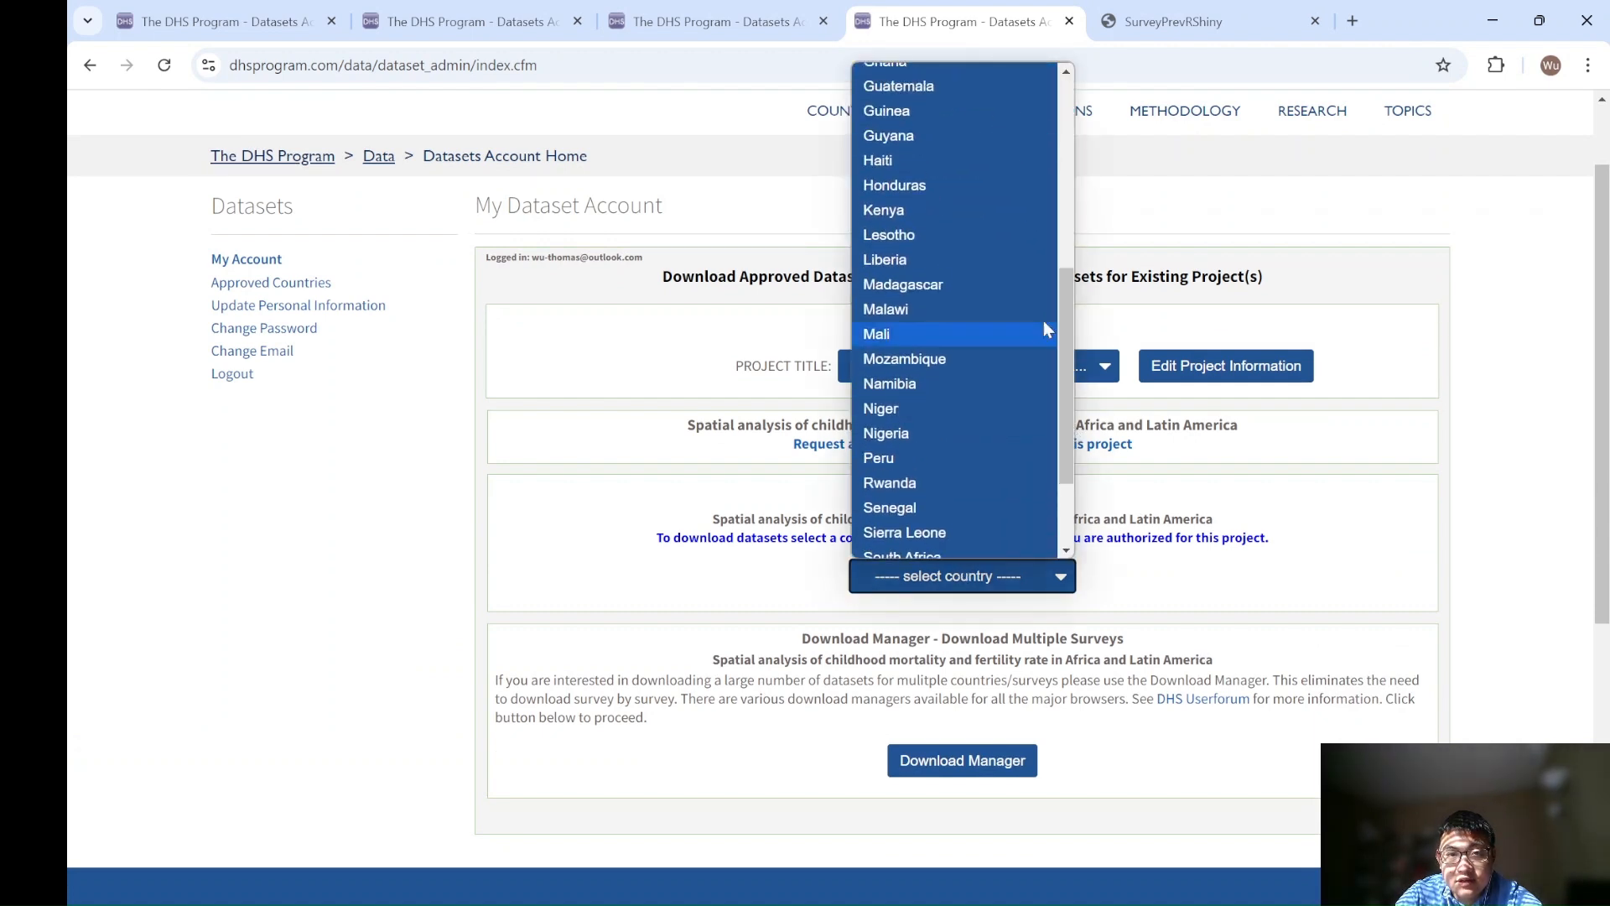
click(936, 485)
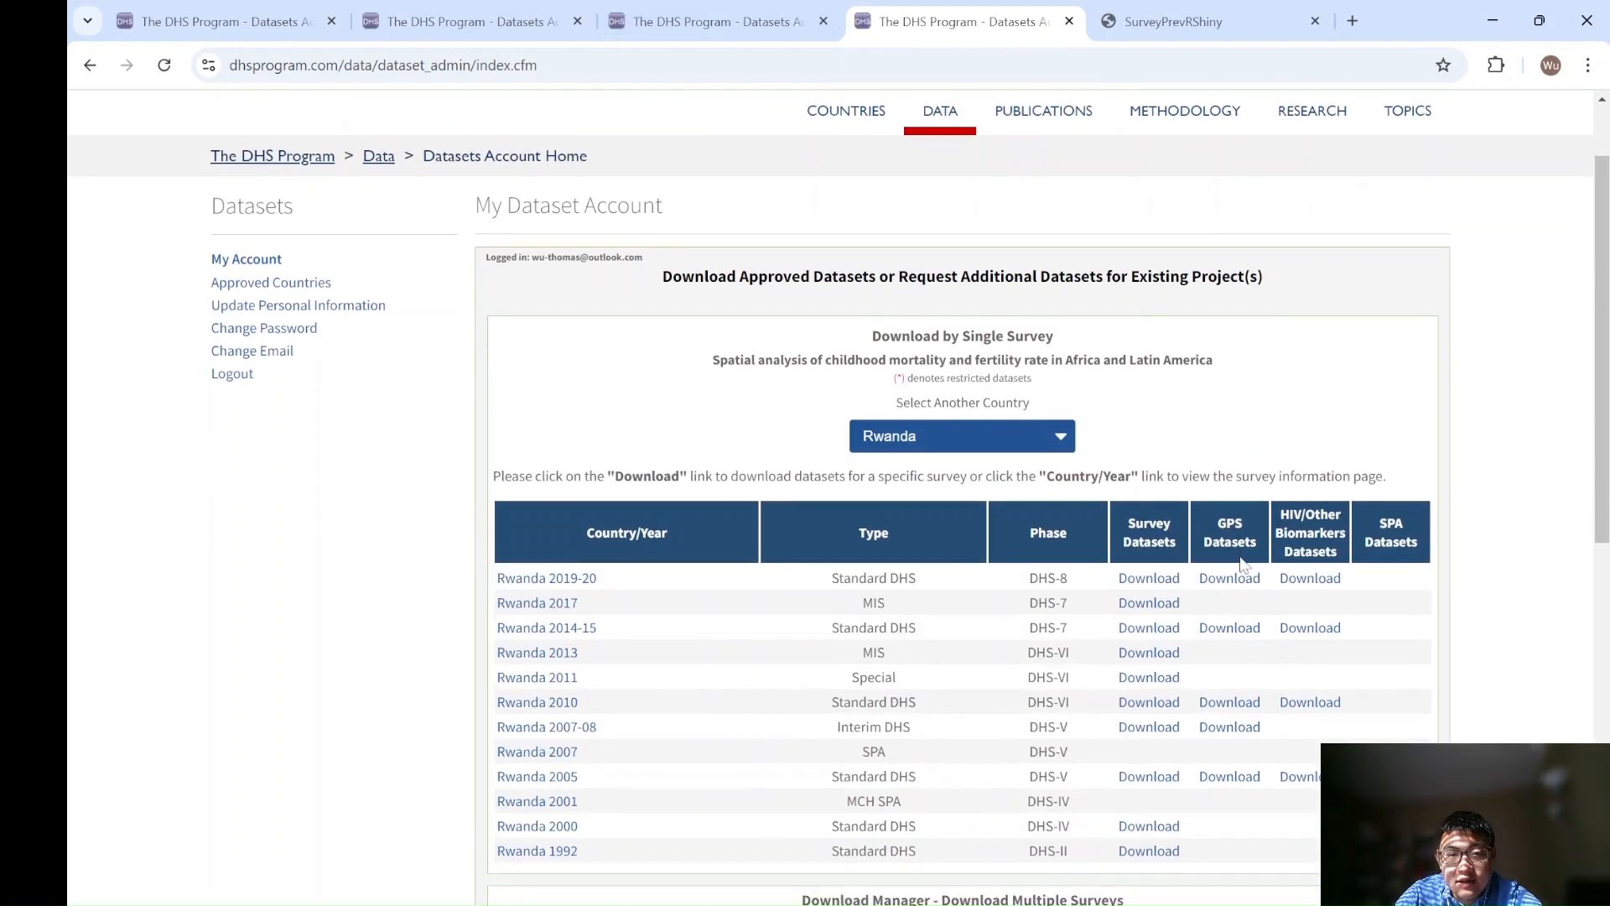
click(1150, 579)
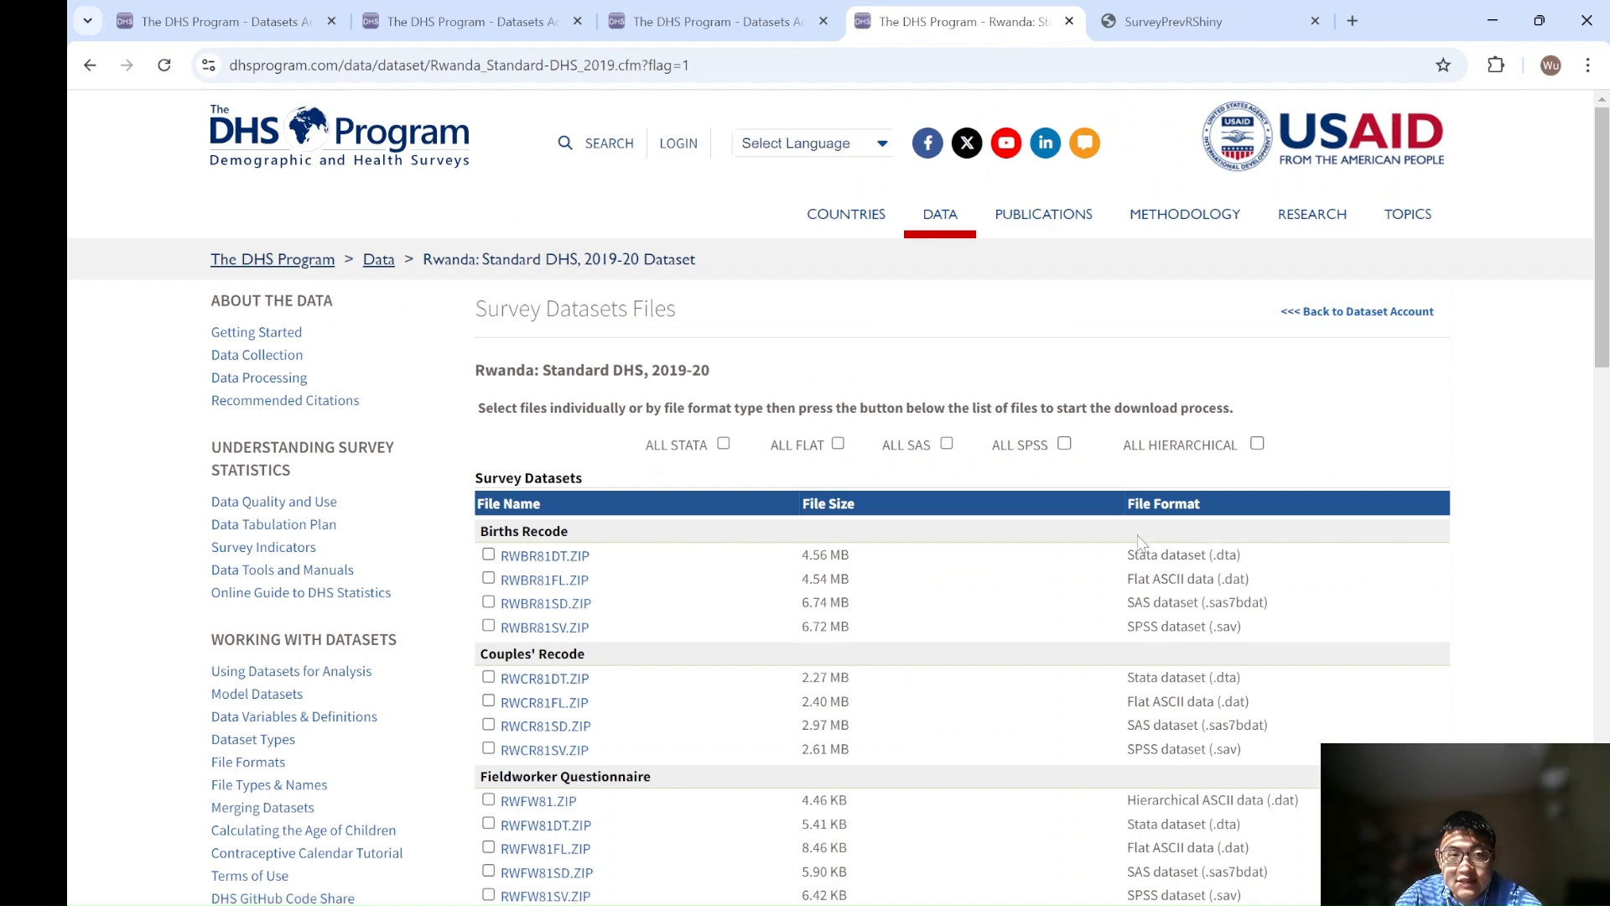
Switch back to the SurveyPrevRShiny instructions and check which survey and geographic file names are needed.
click(1176, 19)
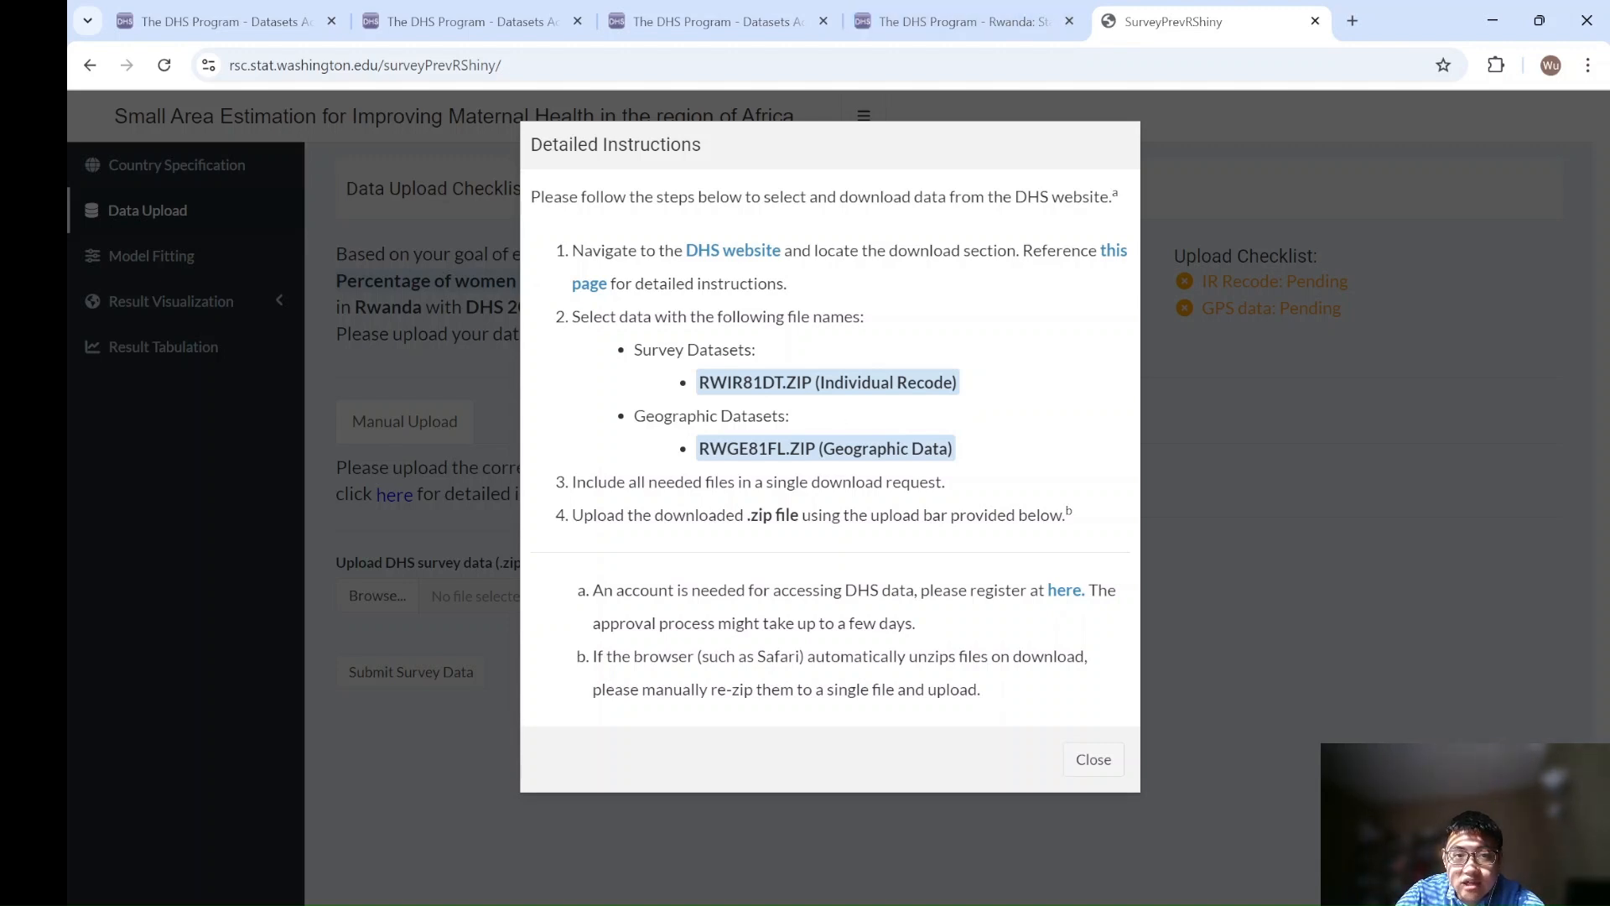
drag(763, 382, 813, 383)
click(815, 385)
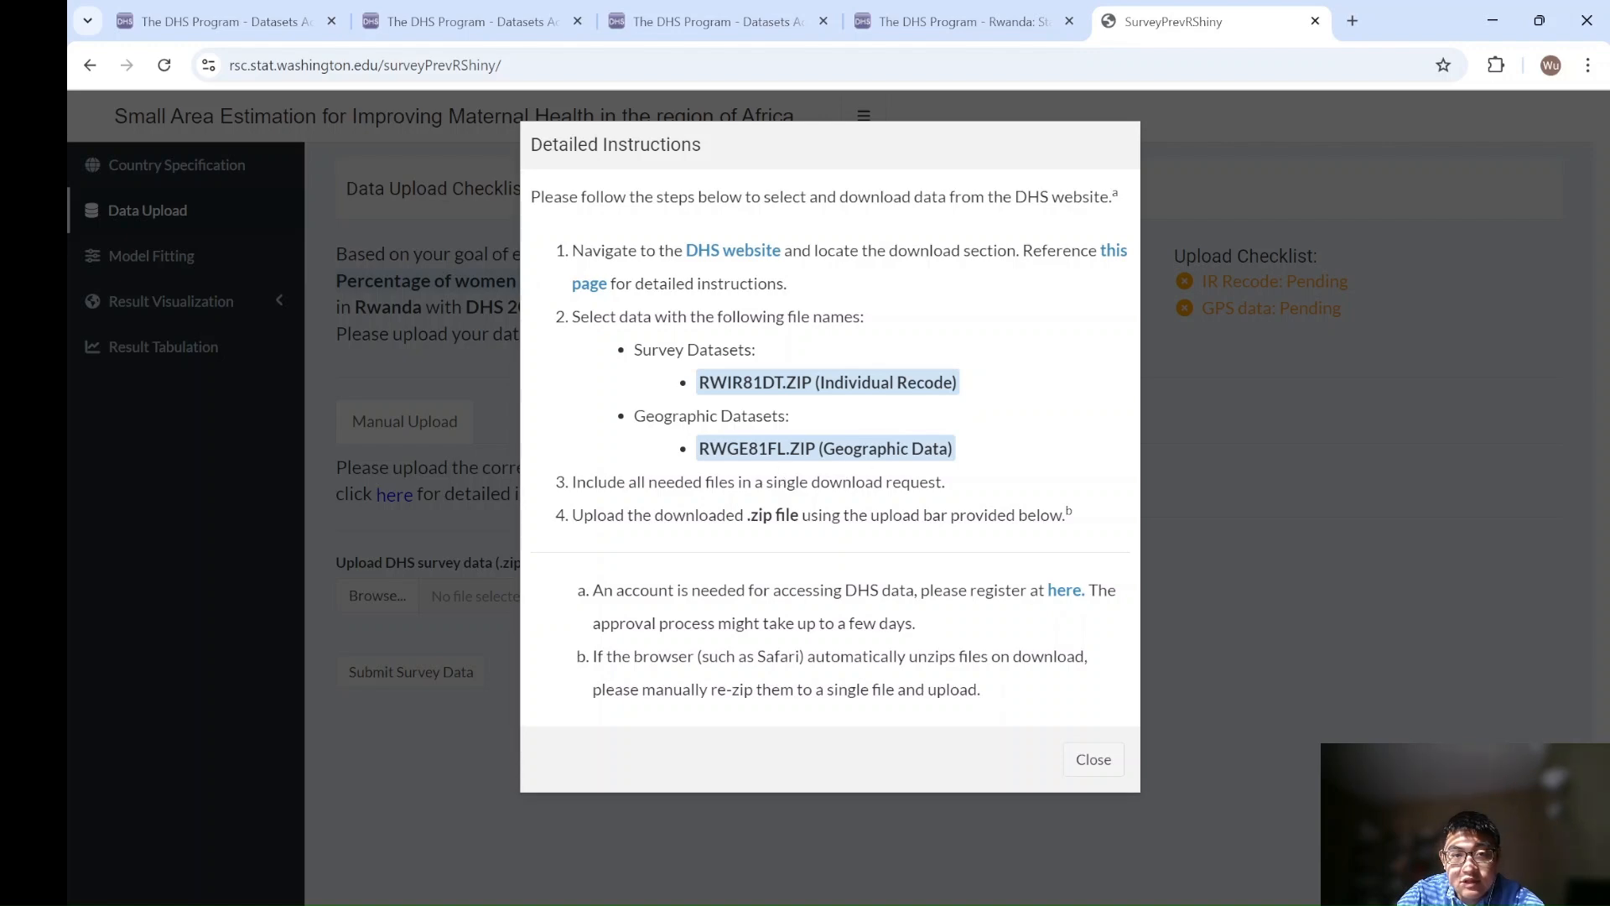
On the DHS file list, select RWIR81DT.ZIP under Individual Recode and RWGE81FL.ZIP under Geographic Data.
click(956, 21)
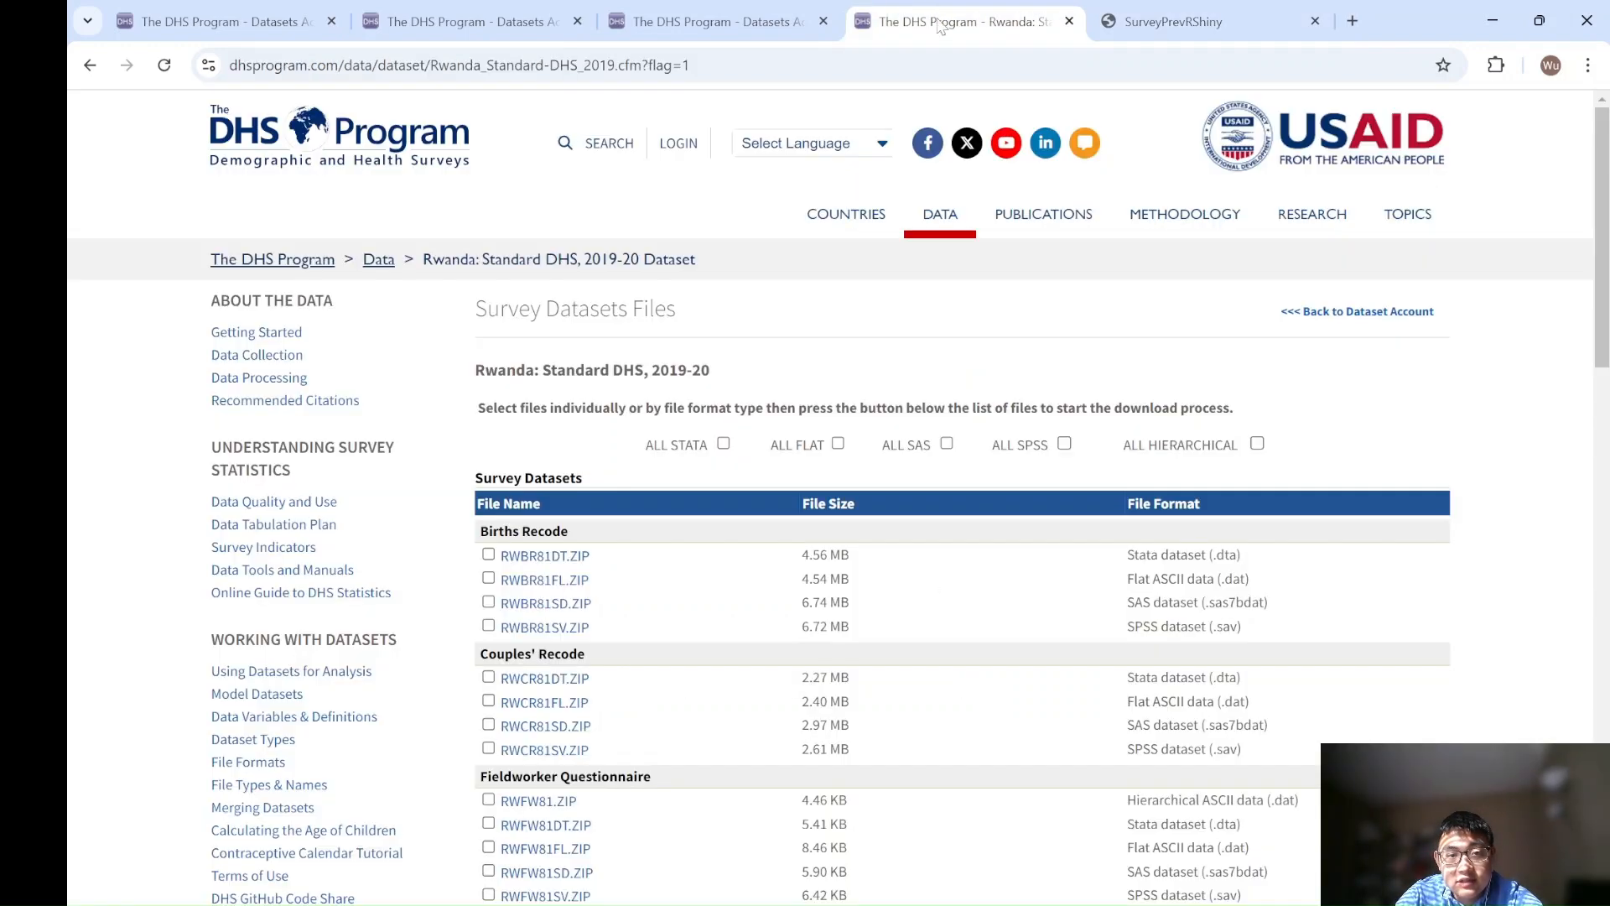
scroll(854, 636, down, 3)
scroll(854, 635, down, 2)
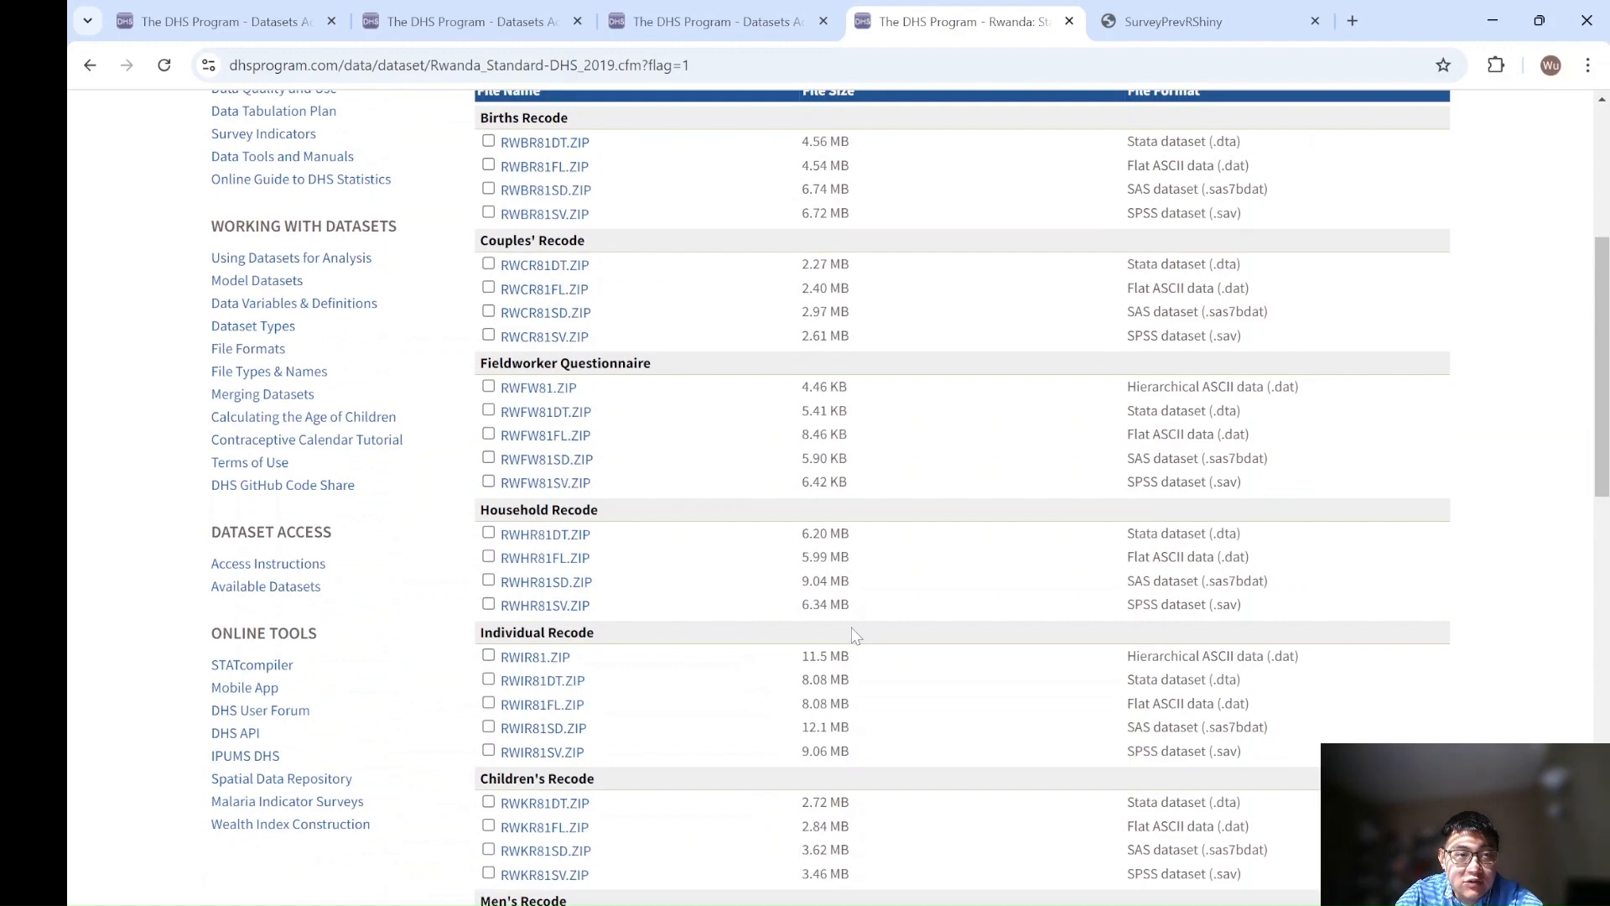
scroll(854, 636, down, 1)
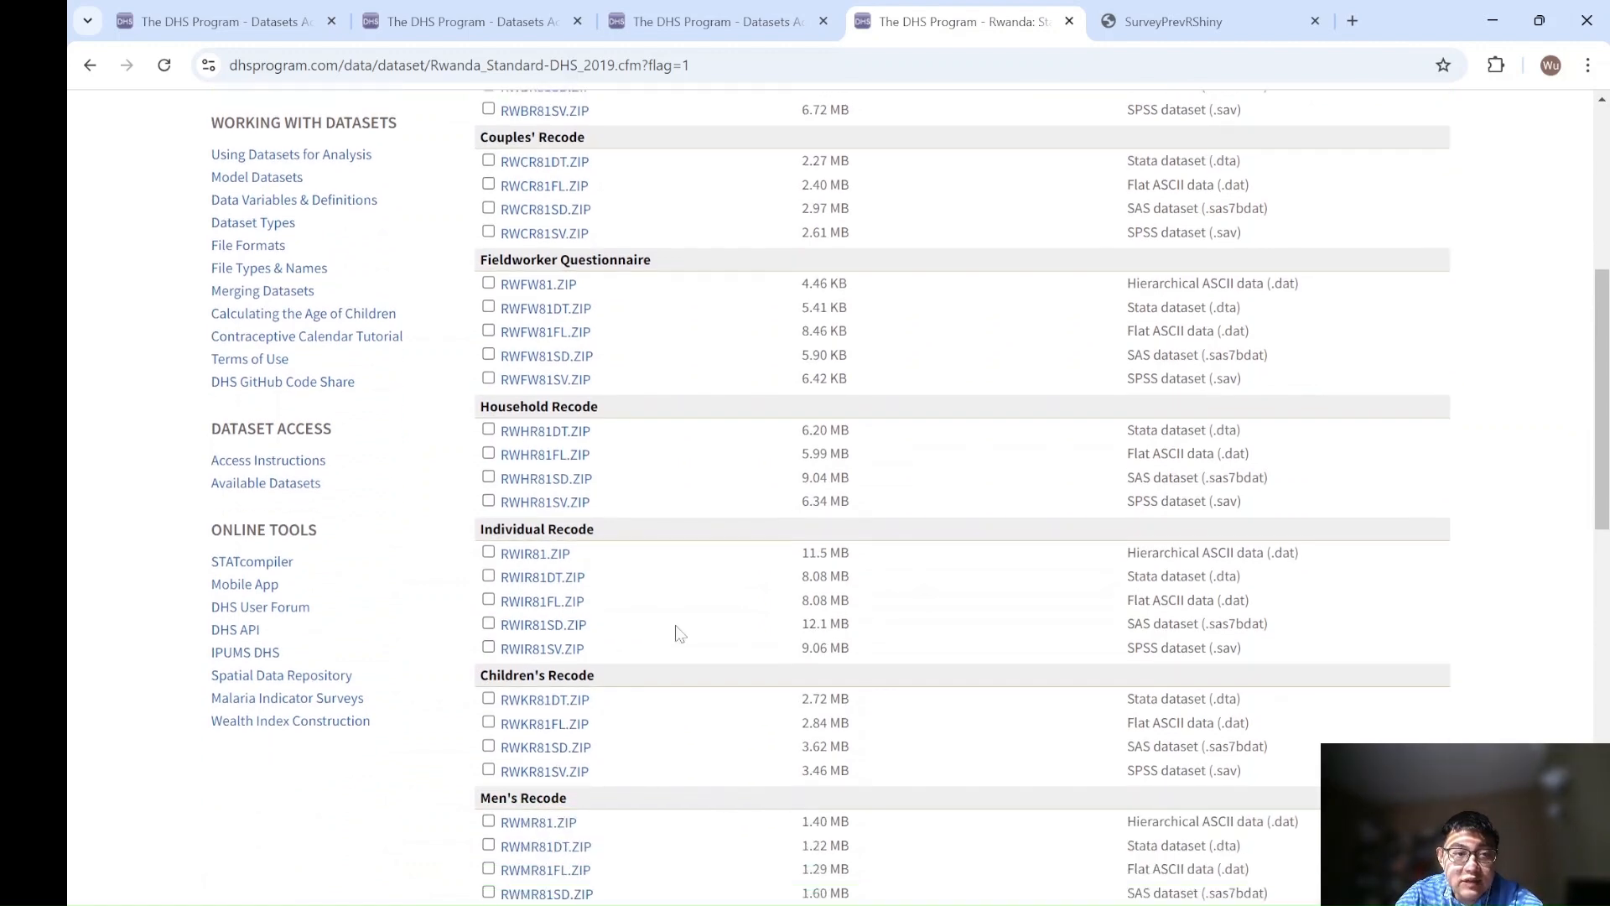
click(489, 577)
scroll(885, 581, down, 3)
click(493, 842)
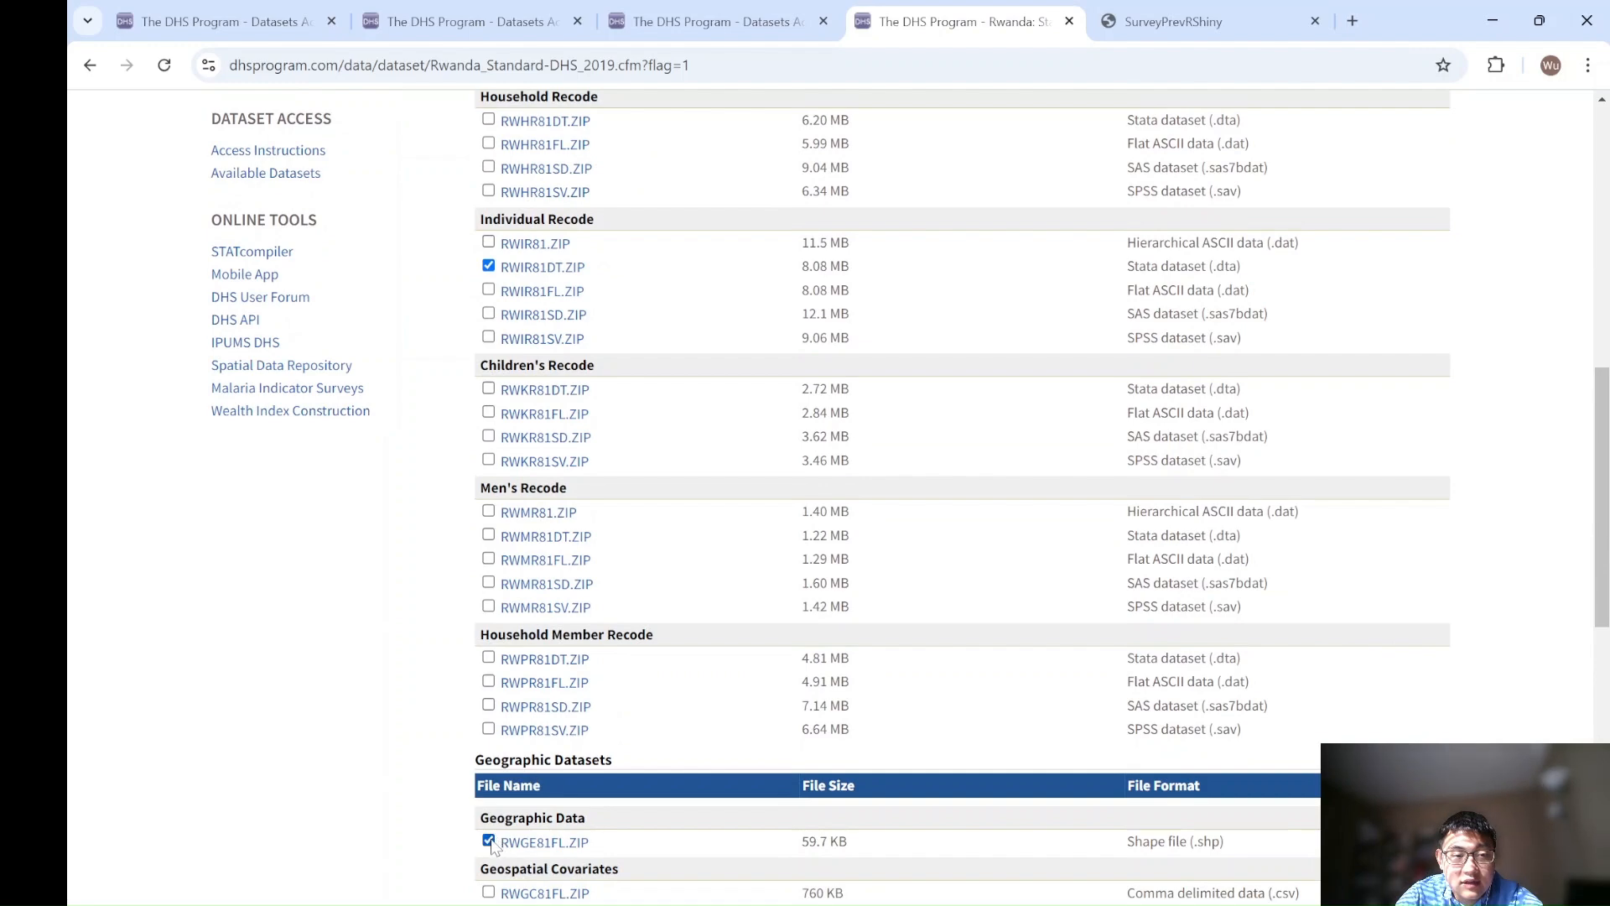
Process the selected files for download and download them in one zipped file.
scroll(966, 529, down, 1)
scroll(963, 524, down, 4)
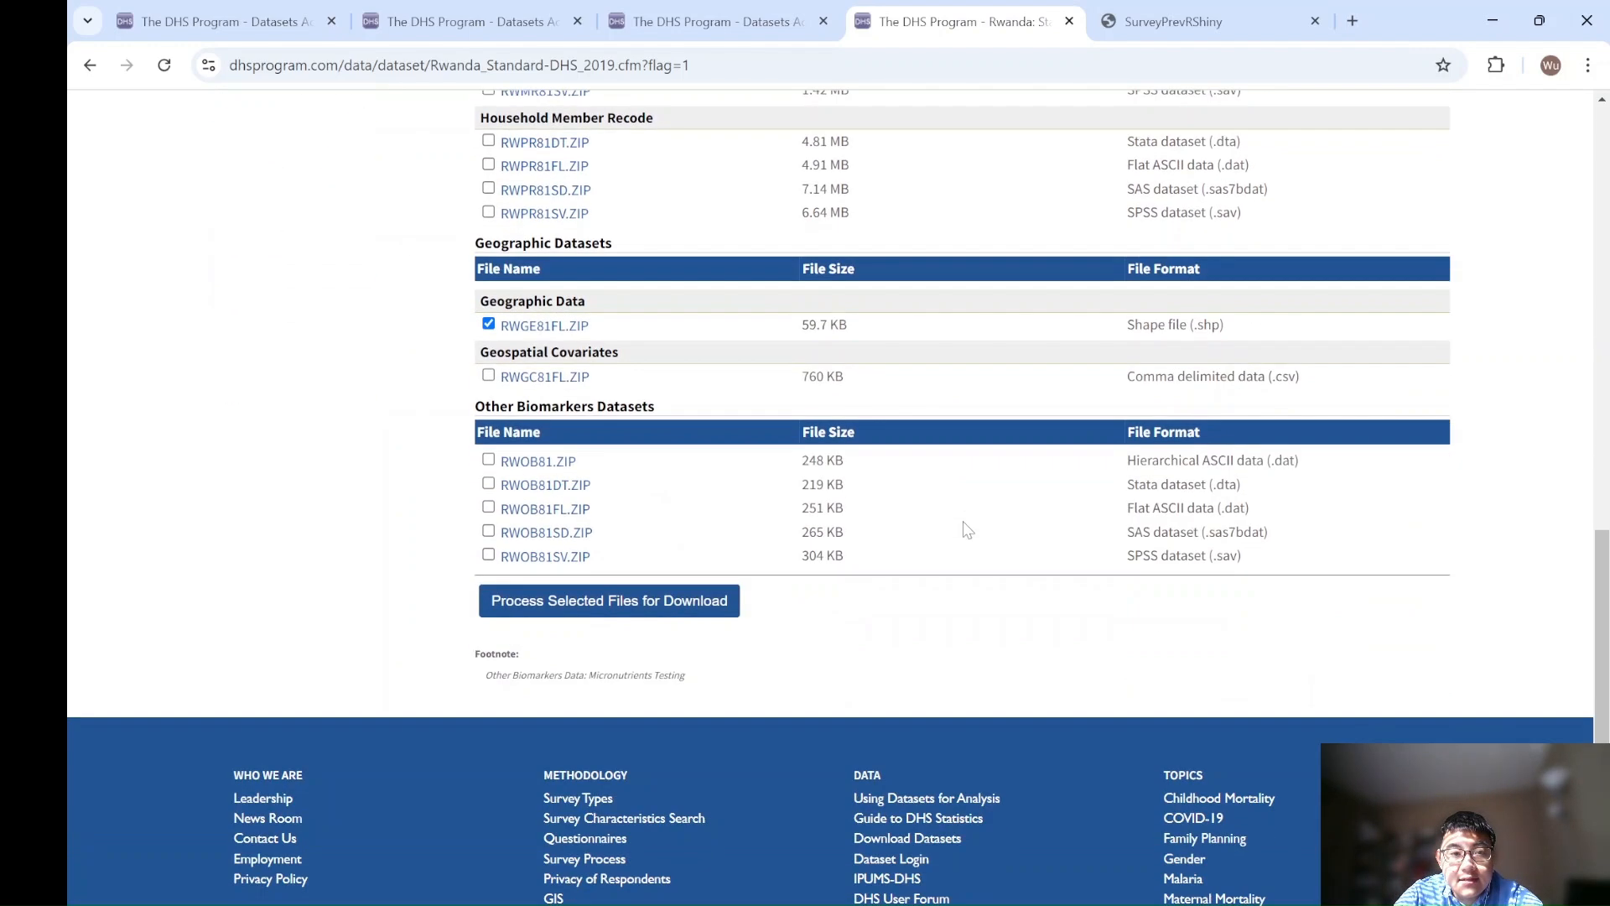
click(654, 604)
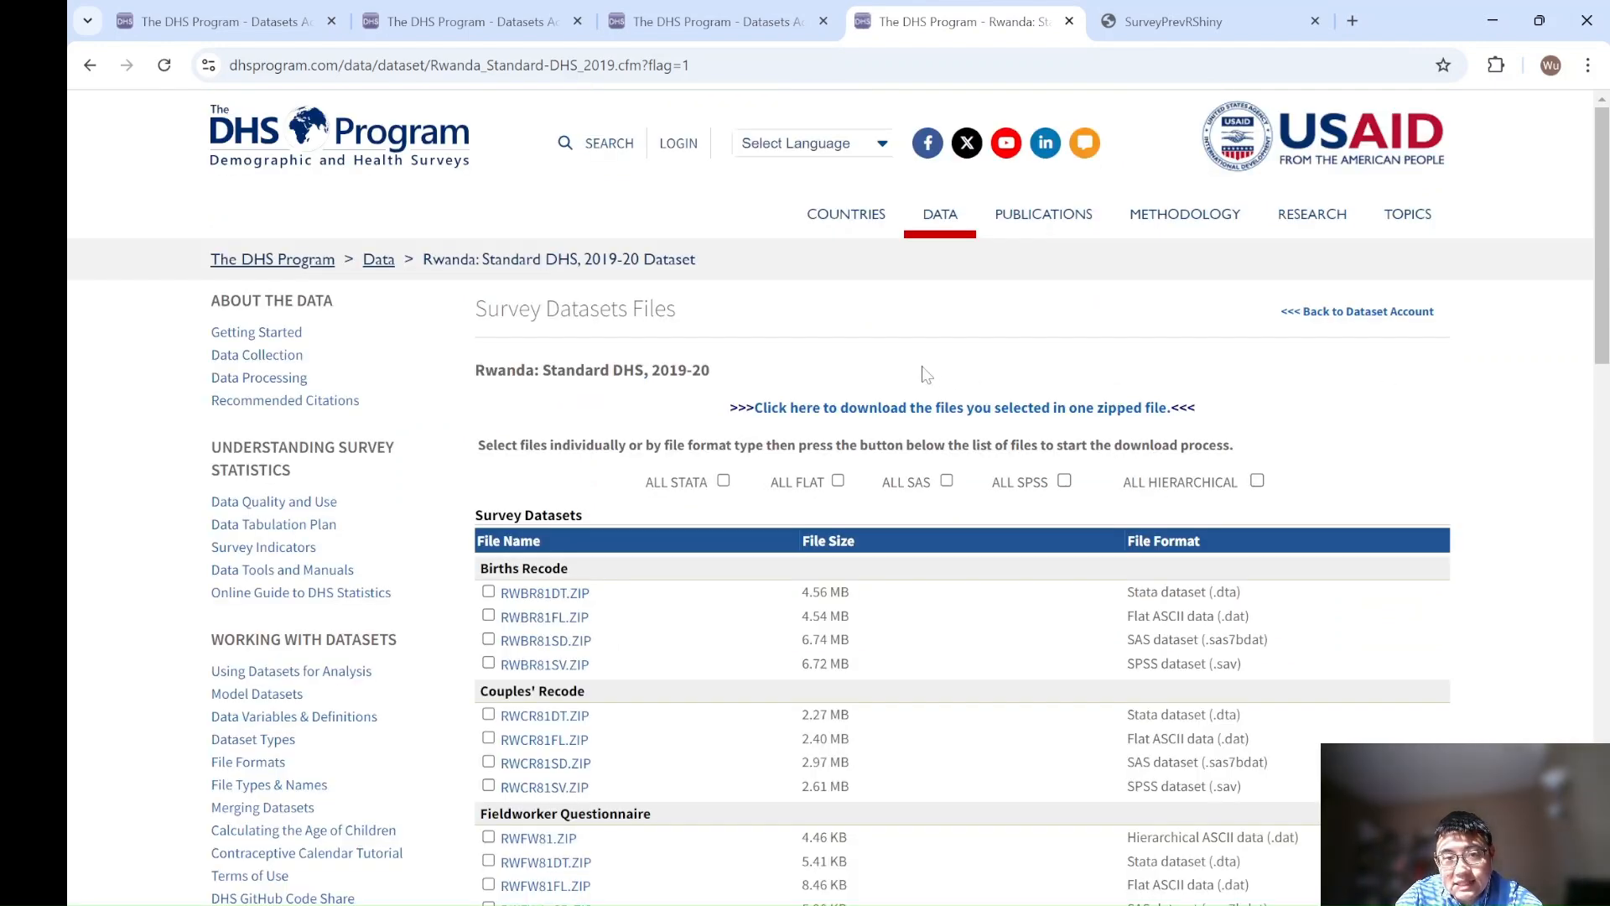
click(1038, 417)
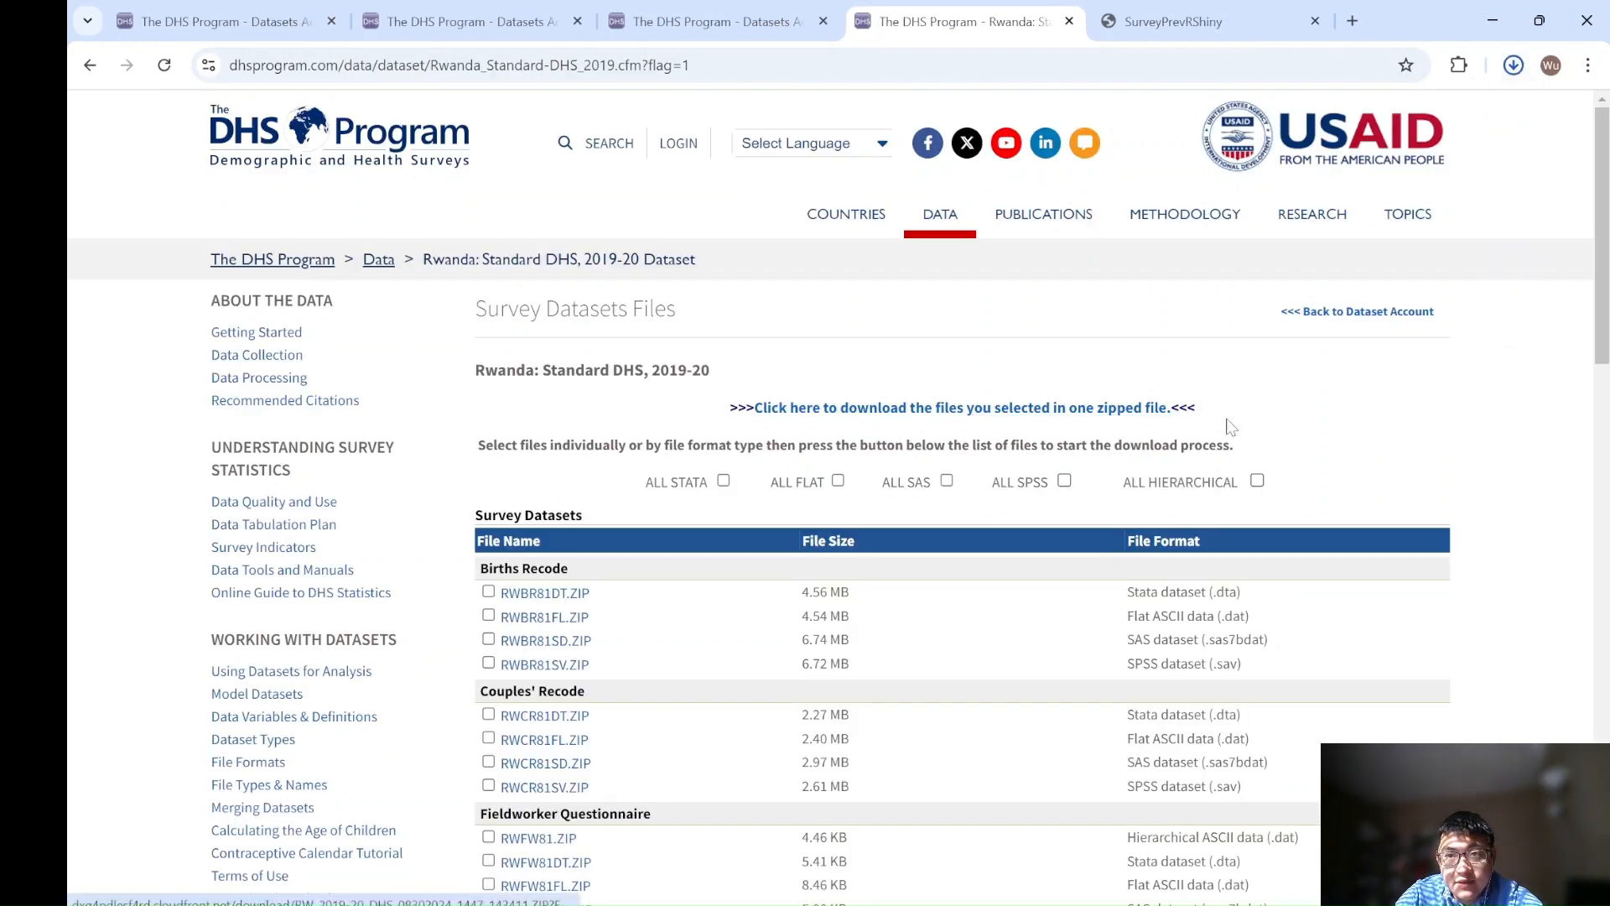
In SurveyPrevRShiny, dismiss the detailed instructions, then upload RW_2019-20_DHS_08302024_1447_143411.zip as the DHS survey data and submit it.
click(1158, 26)
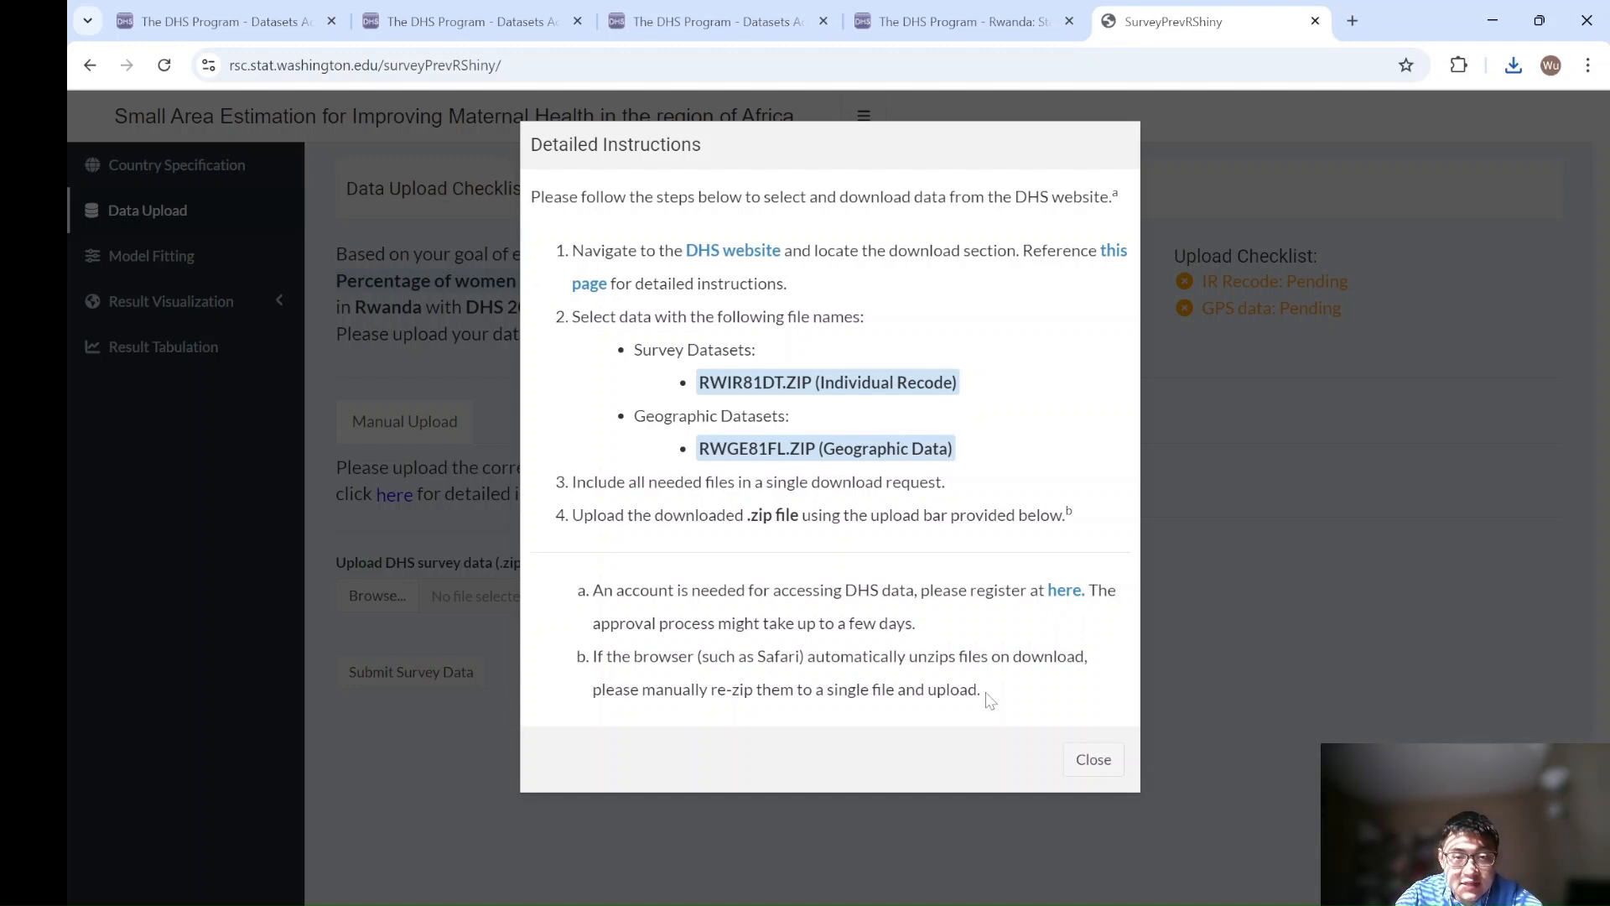
click(1084, 759)
click(377, 597)
click(361, 191)
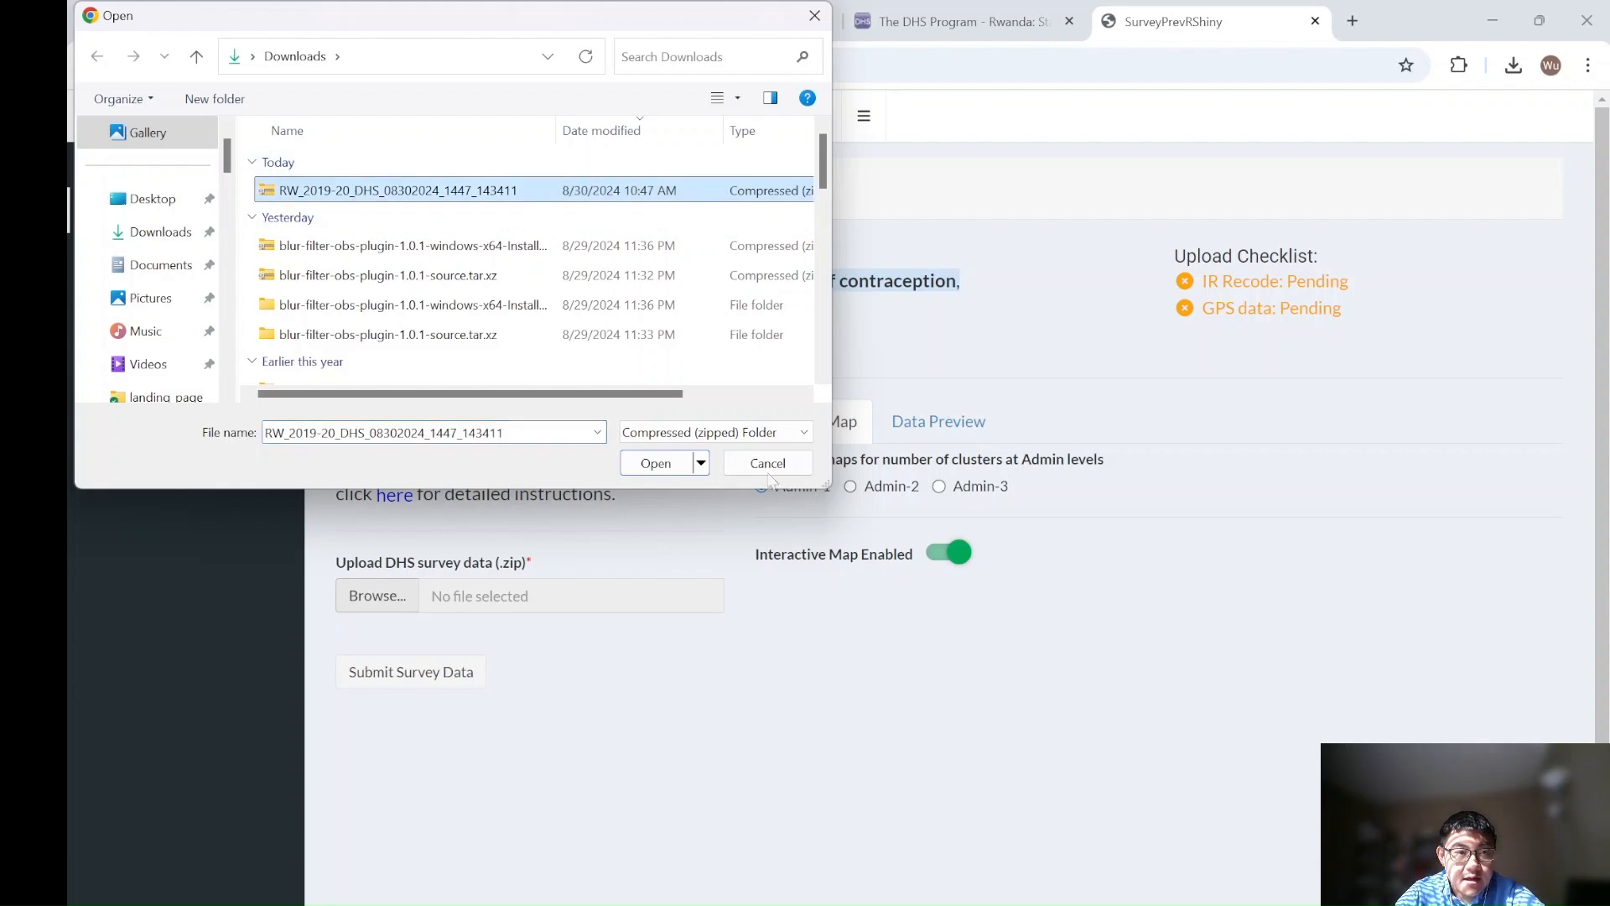
click(658, 463)
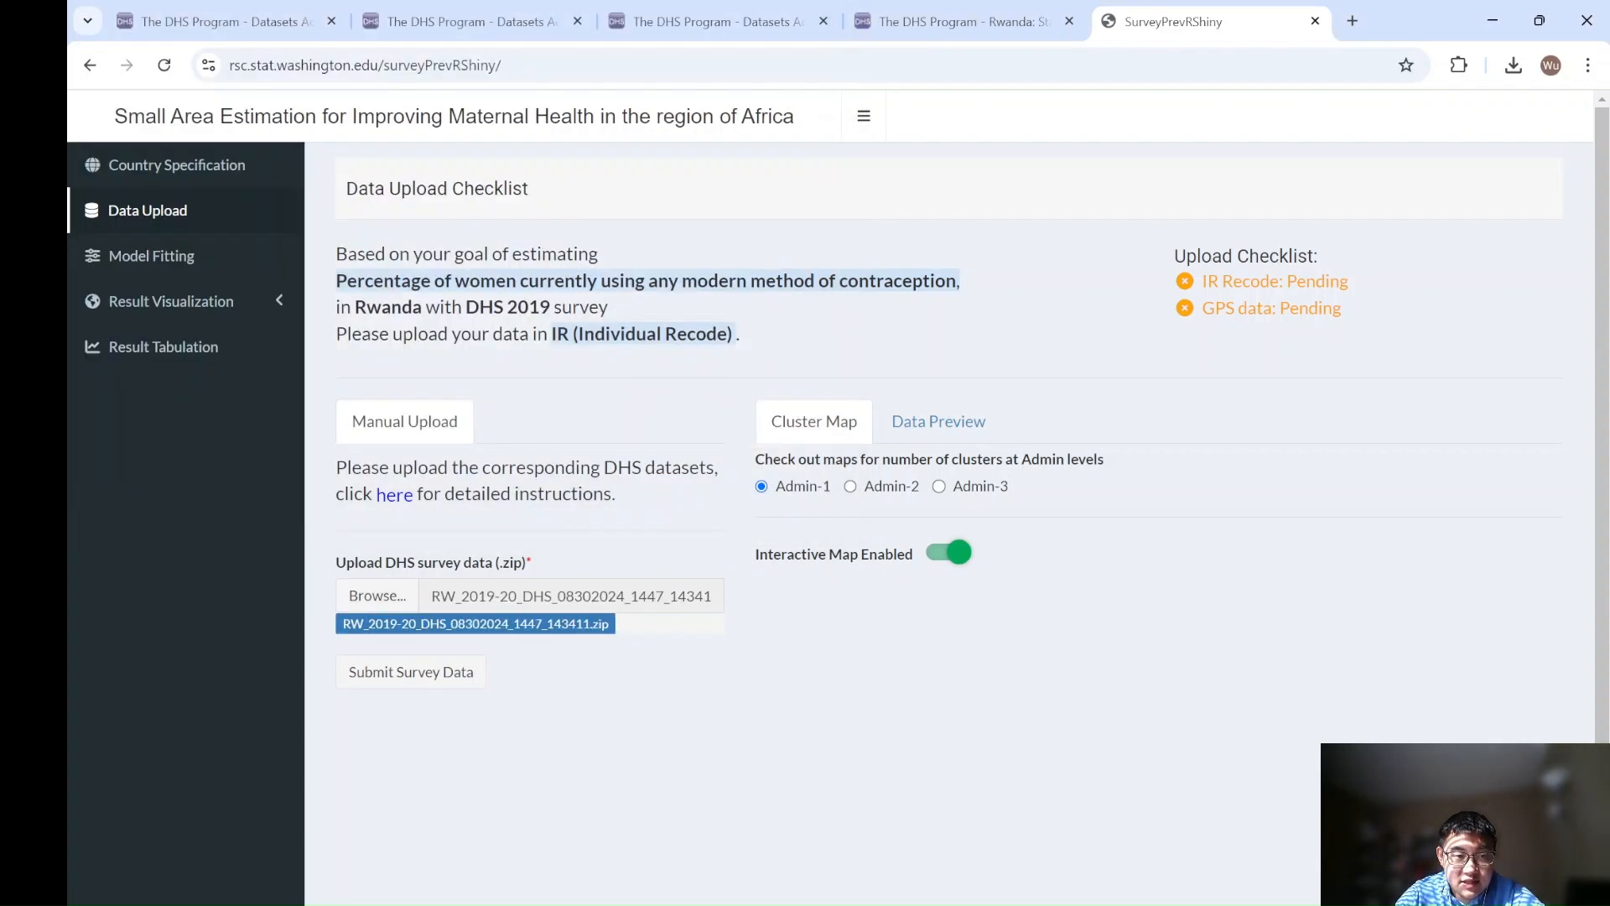
click(460, 692)
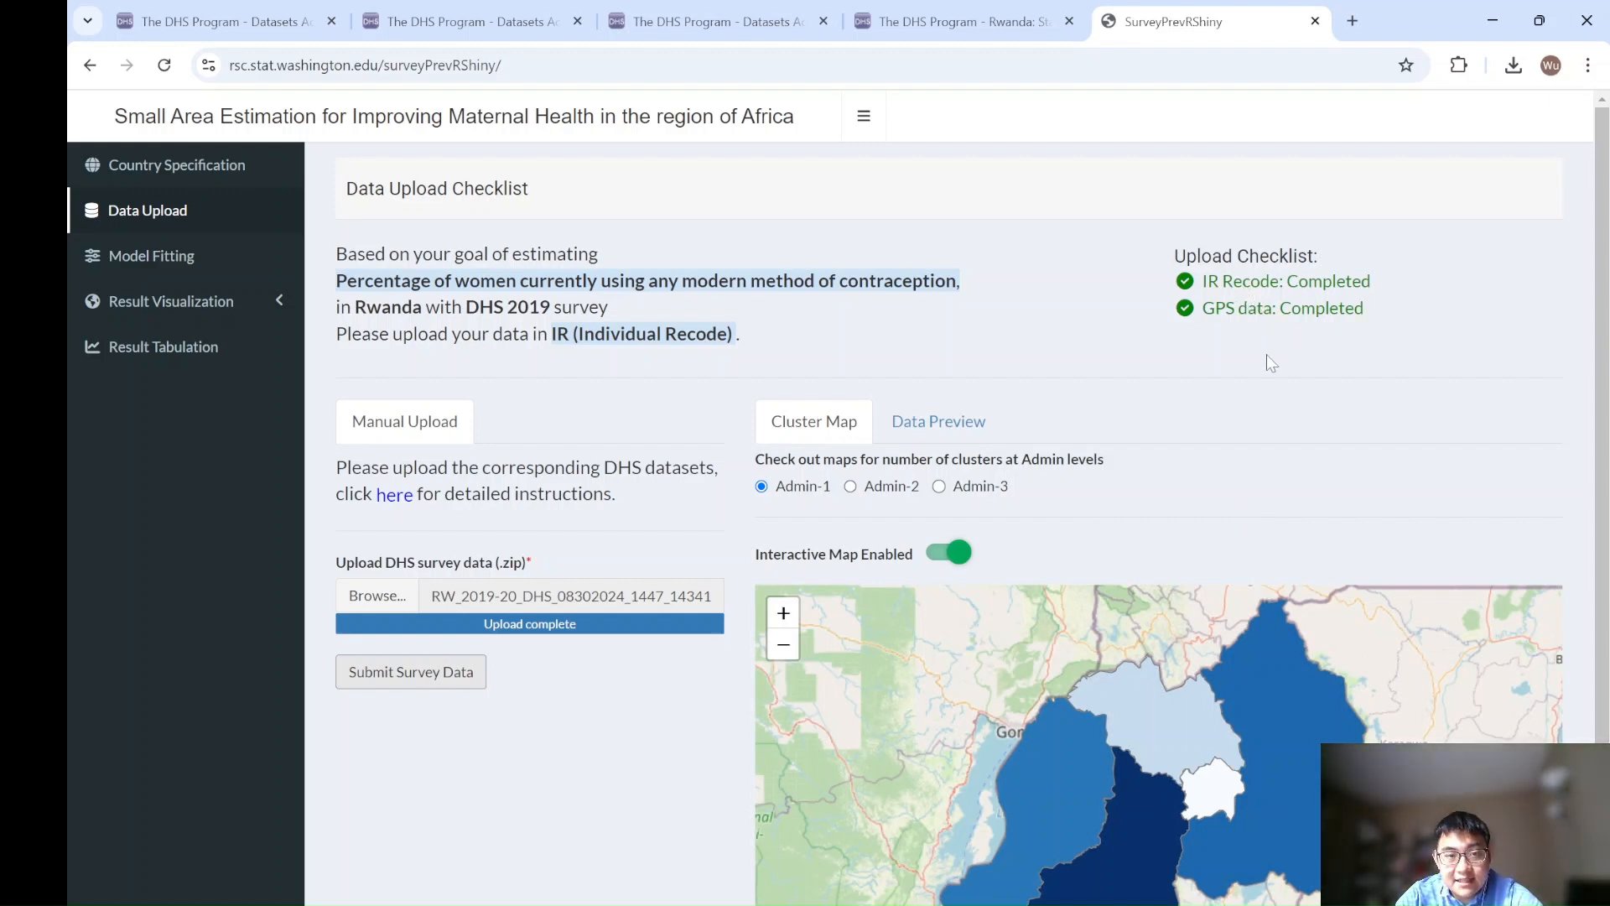
Display the cluster map at the Admin-3 level and inspect the number of clusters in the Rwimbogo region.
scroll(1267, 360, down, 1)
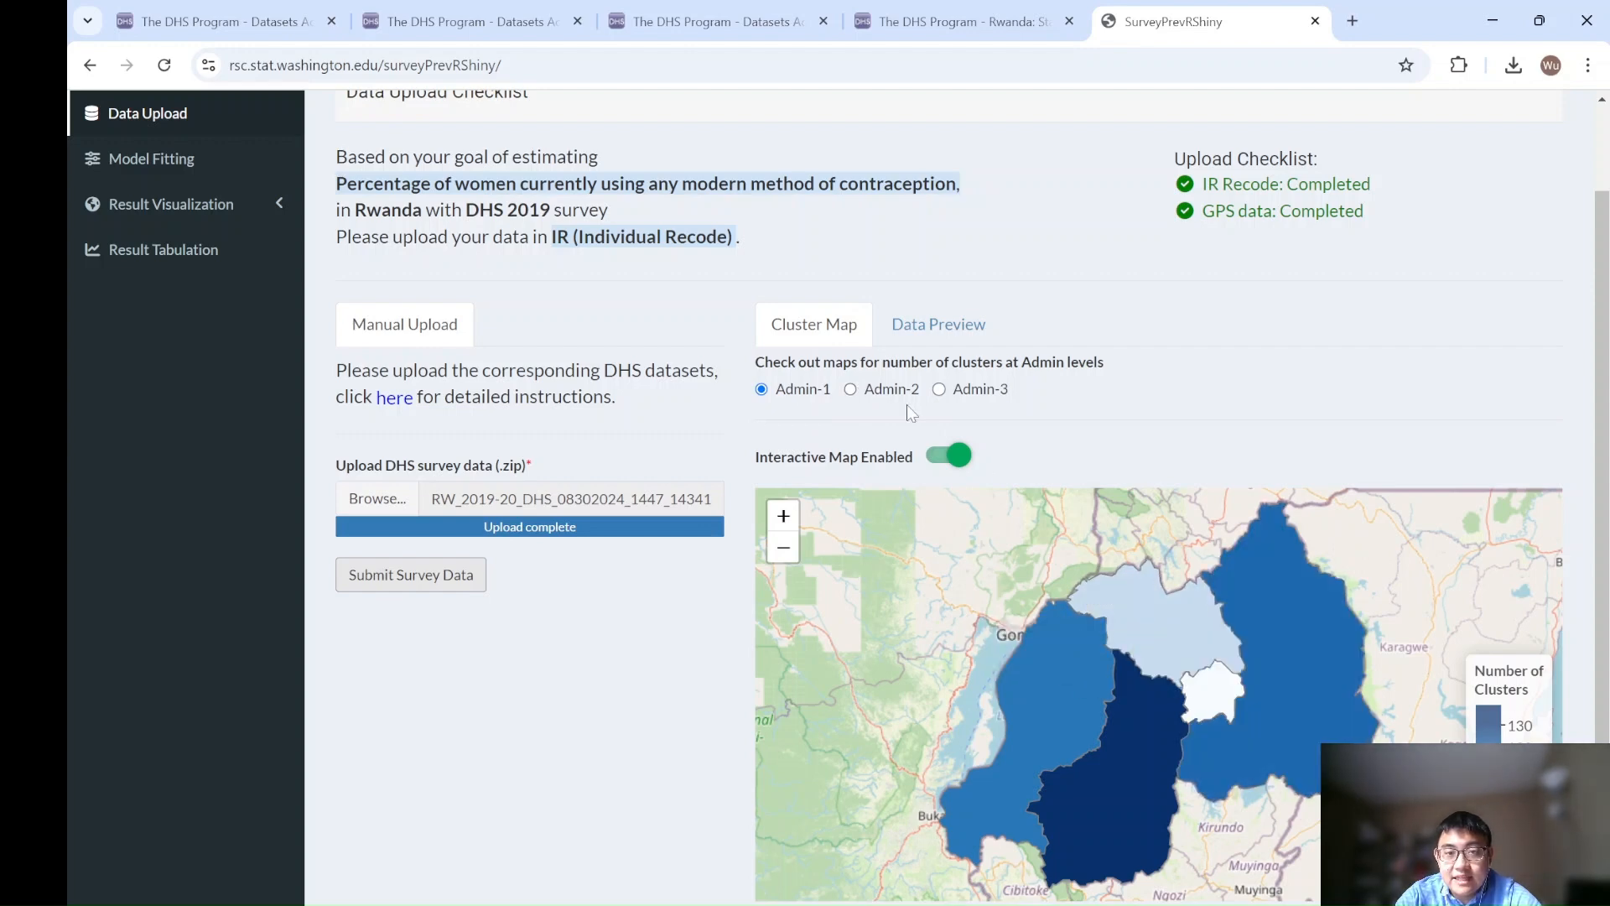
click(946, 398)
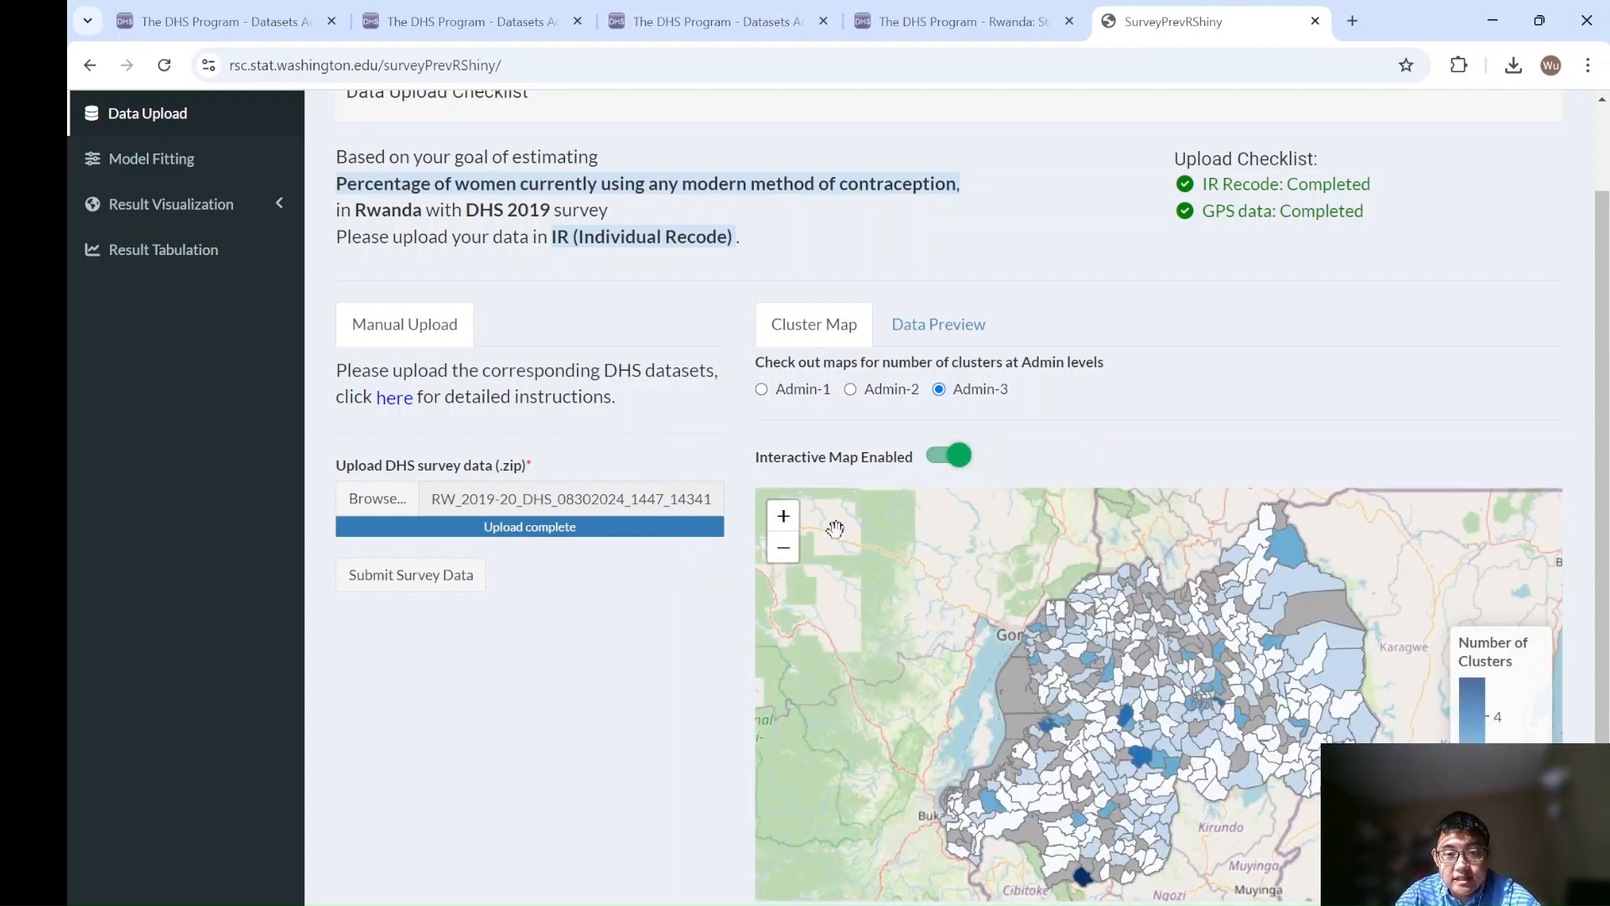
mouse_move(1340, 617)
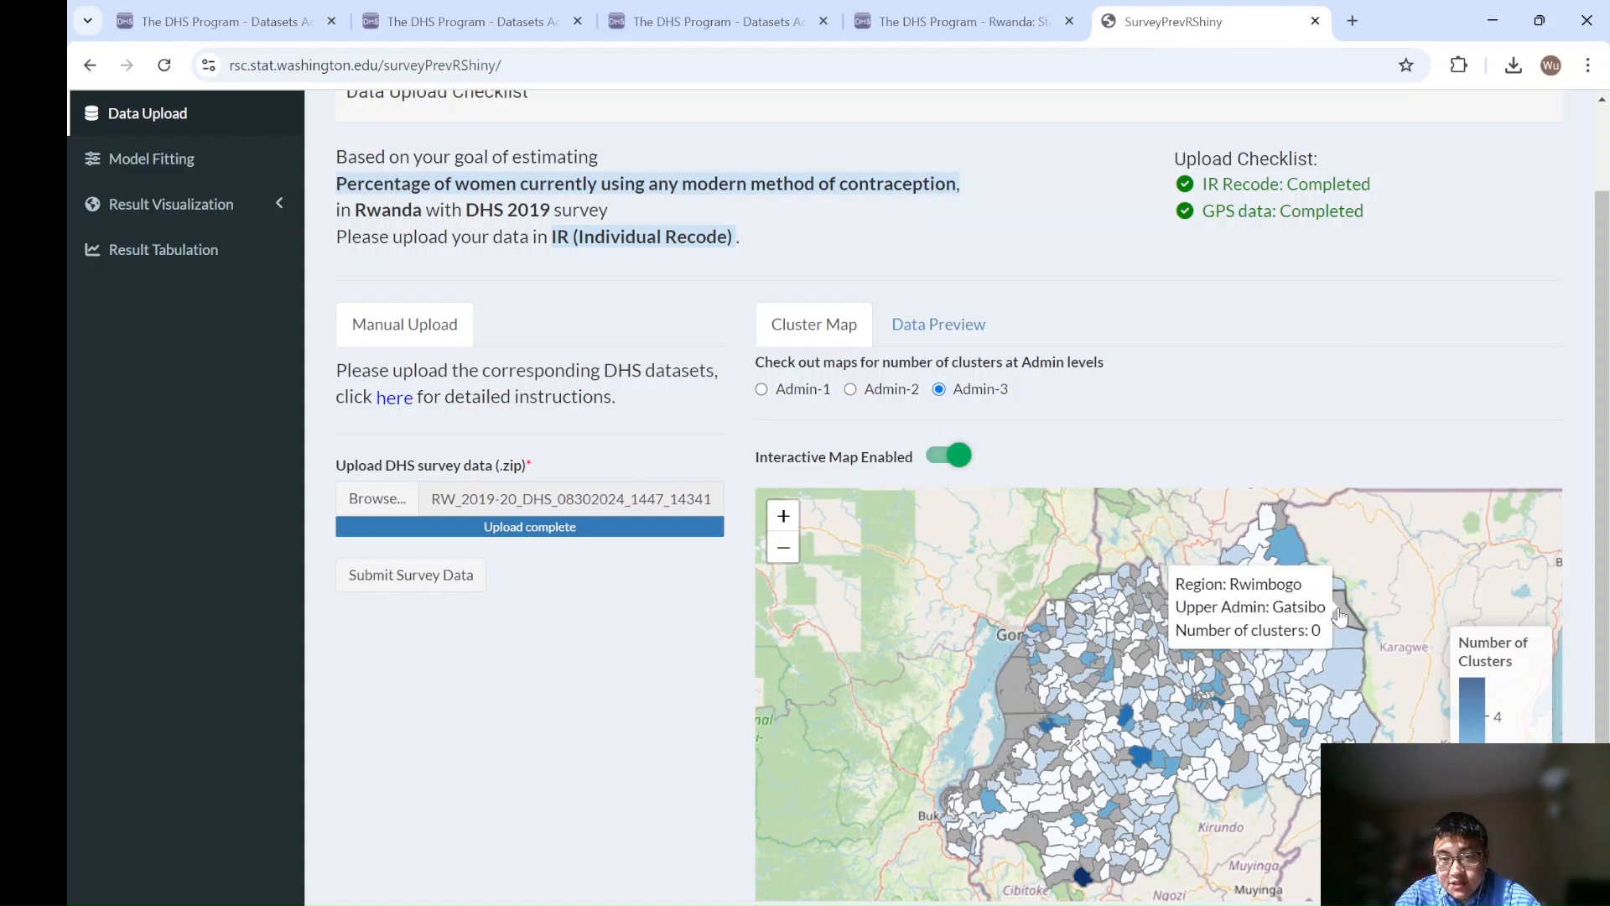